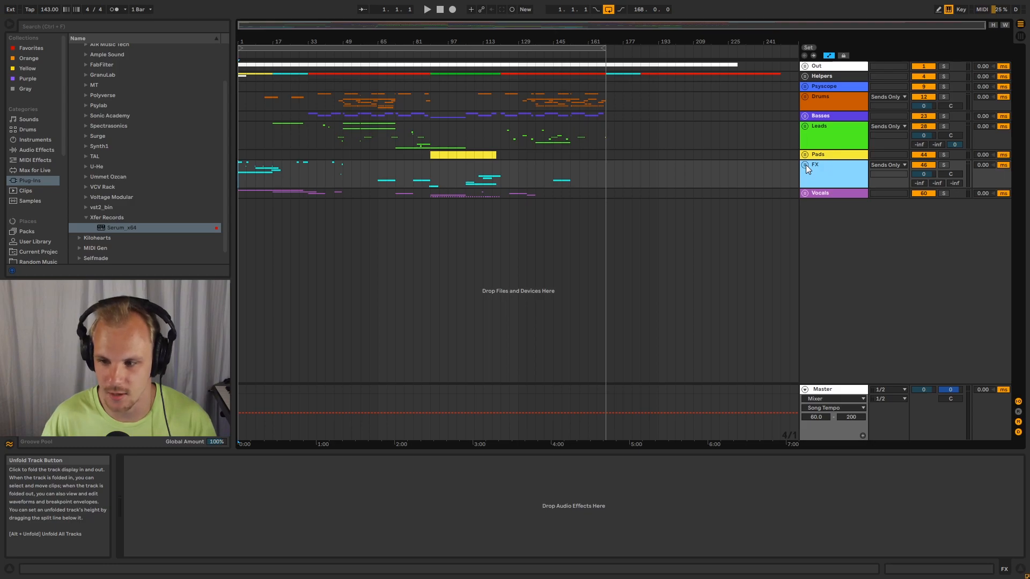
- Review the arrangement's sections by marking the empty stretch from bar 169 to 233 and the drum and bass passages before it
mouse_move(339, 42)
left_mouse_down()
mouse_move(339, 58)
mouse_move(339, 41)
left_mouse_up()
left_click_drag(605, 86, 743, 101)
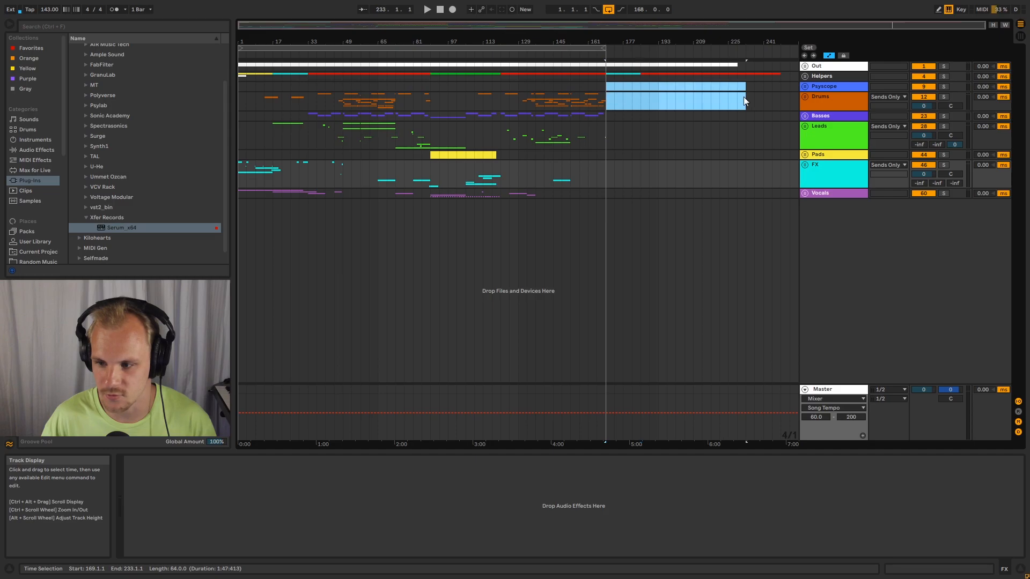
left_click(778, 99)
left_click_drag(500, 92, 571, 105)
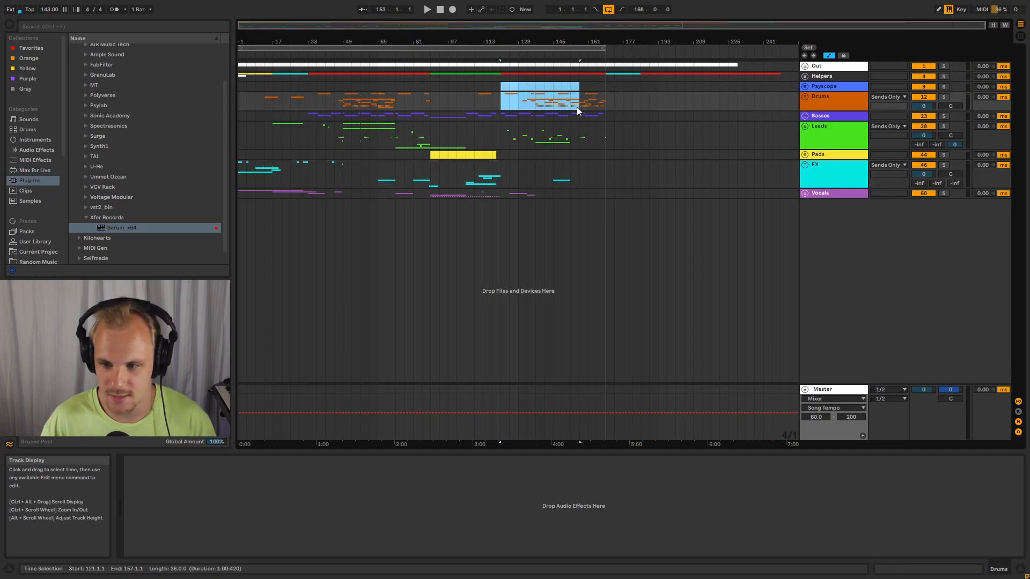
left_click(452, 107)
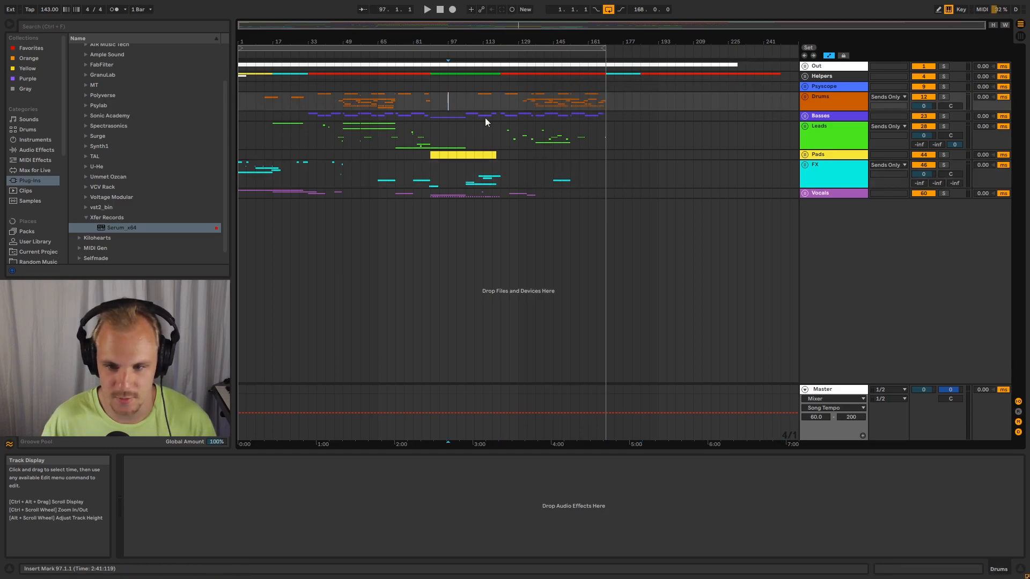
left_click_drag(416, 92, 303, 119)
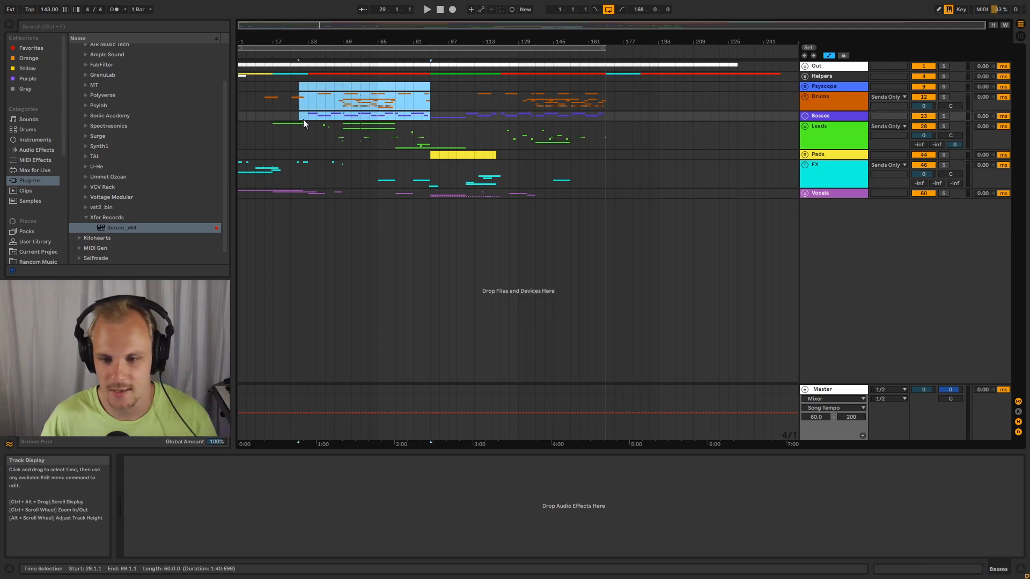
left_click(307, 115)
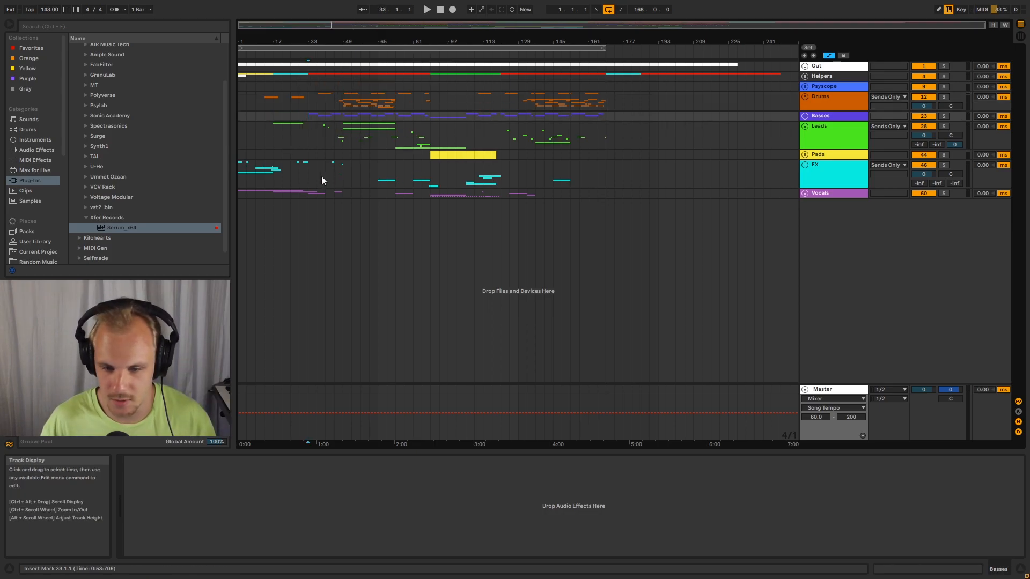
- Unfold the FX group and collapse its expanded track 56
left_click(806, 165)
left_click(853, 168)
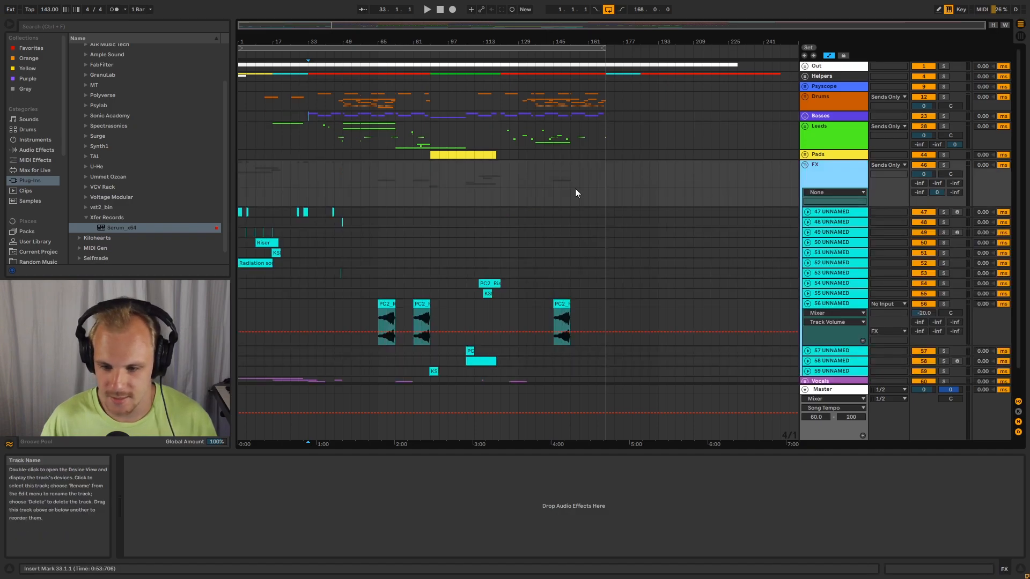
scroll(575, 188, "down", 2)
left_click(808, 275)
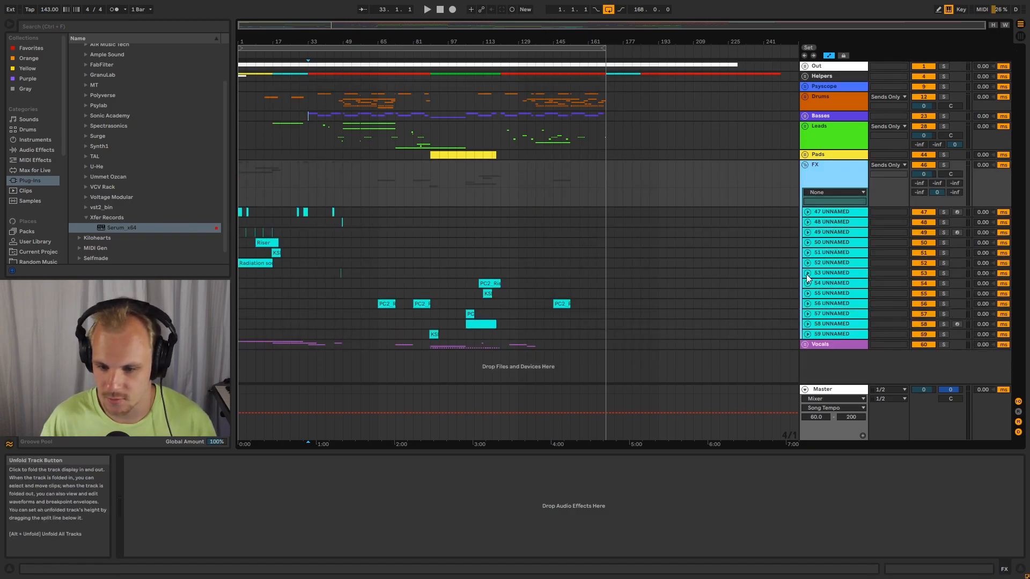
- Unfold FX track 52 with the Radiation sound - extreme clip and solo it
left_click(834, 264)
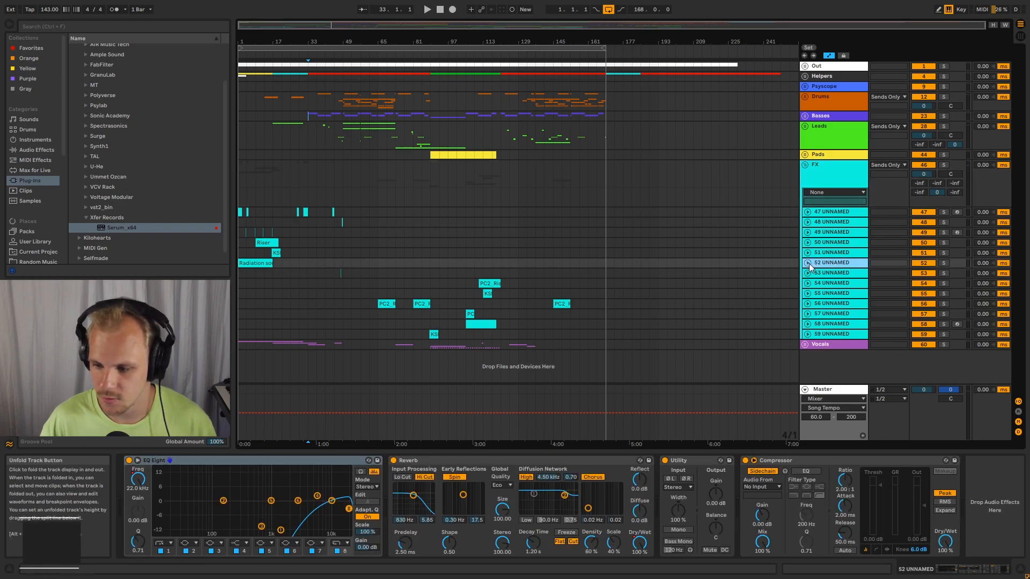
left_click(808, 263)
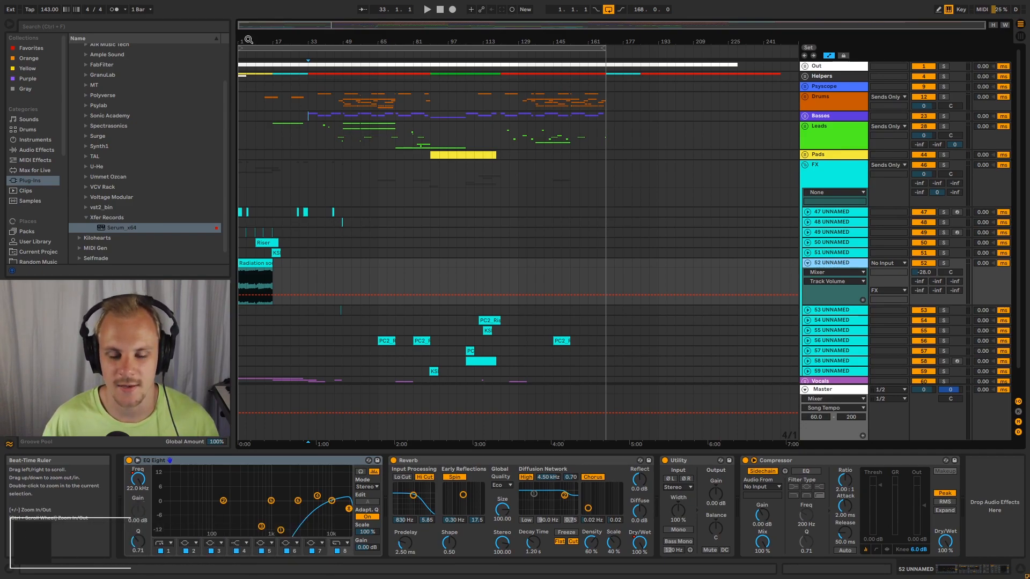
left_click_drag(248, 40, 400, 85)
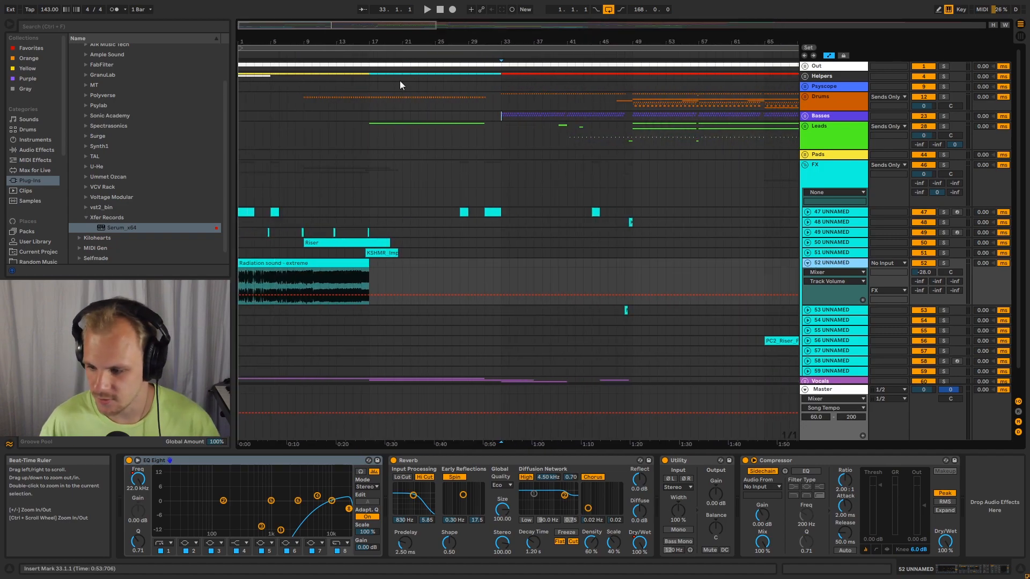
left_click(943, 263)
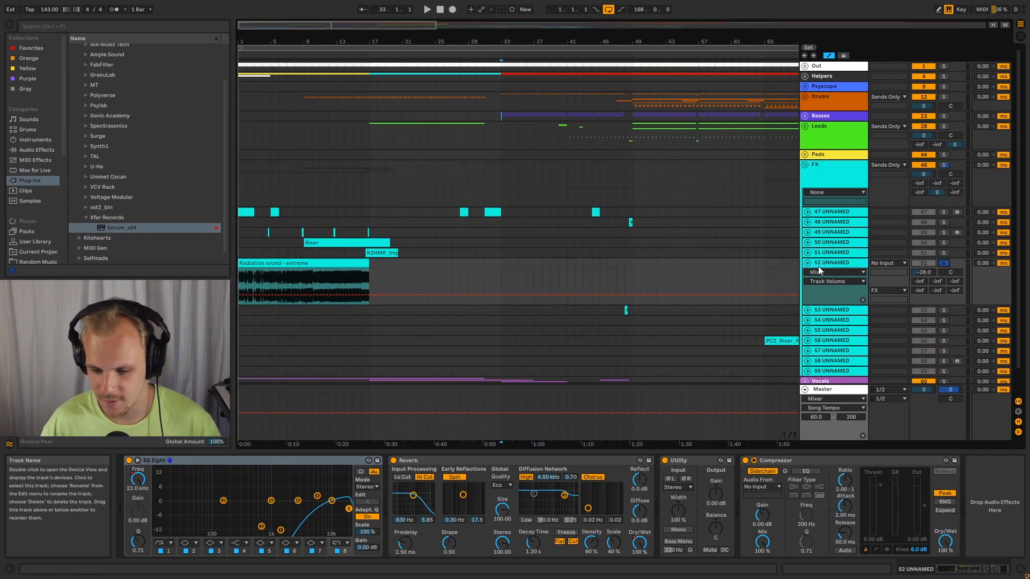
- Play the soloed Radiation sound - extreme clip from bar 1 and display its Reverb Dry/Wet automation
left_click(257, 263)
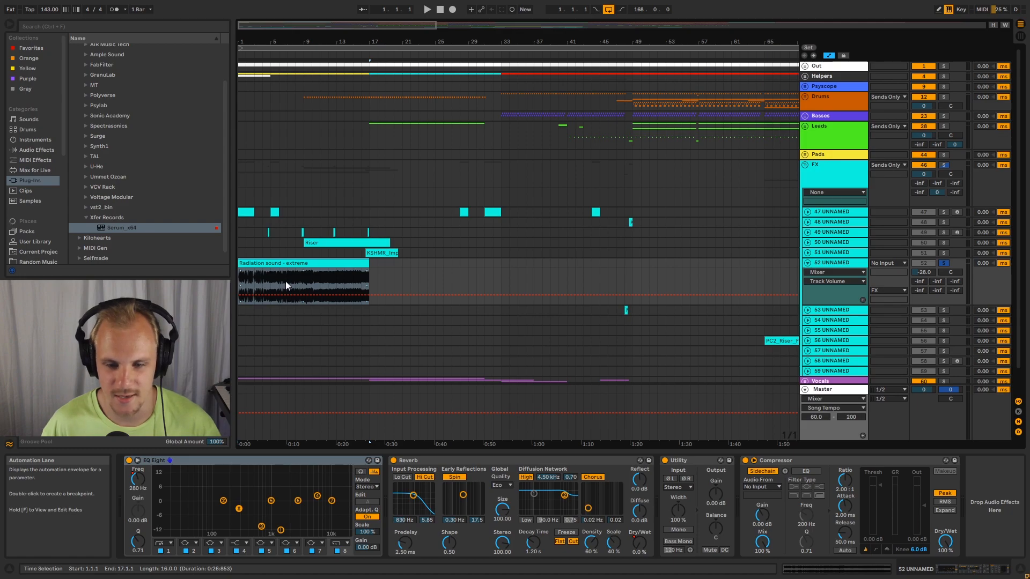
left_click_drag(282, 35, 284, 75)
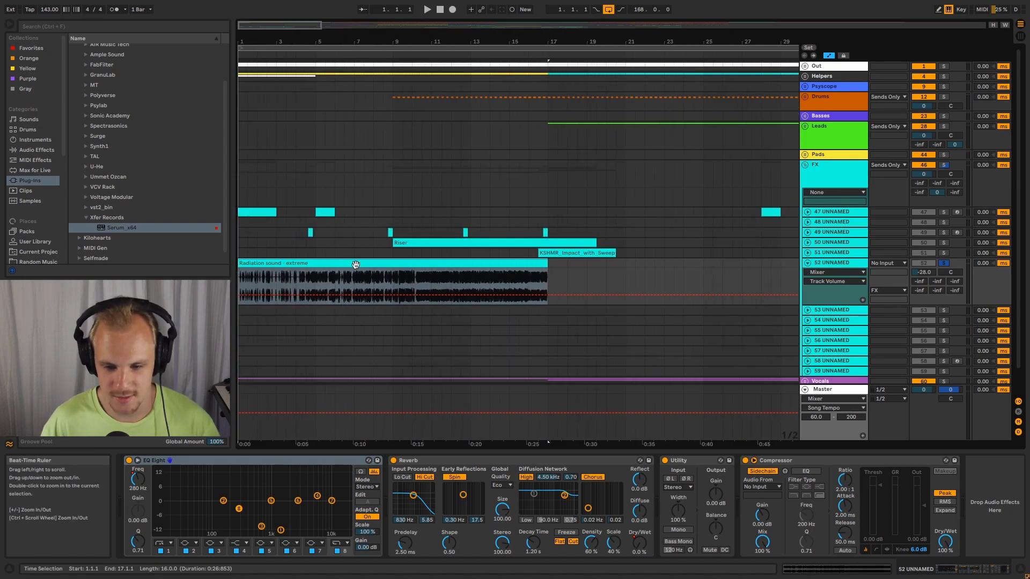
key("space")
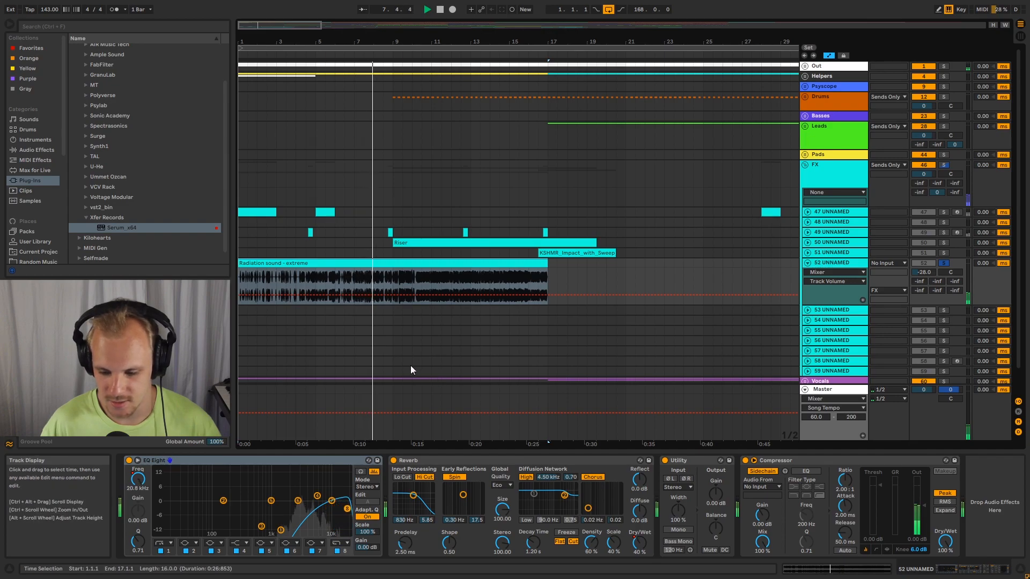
left_click(638, 546)
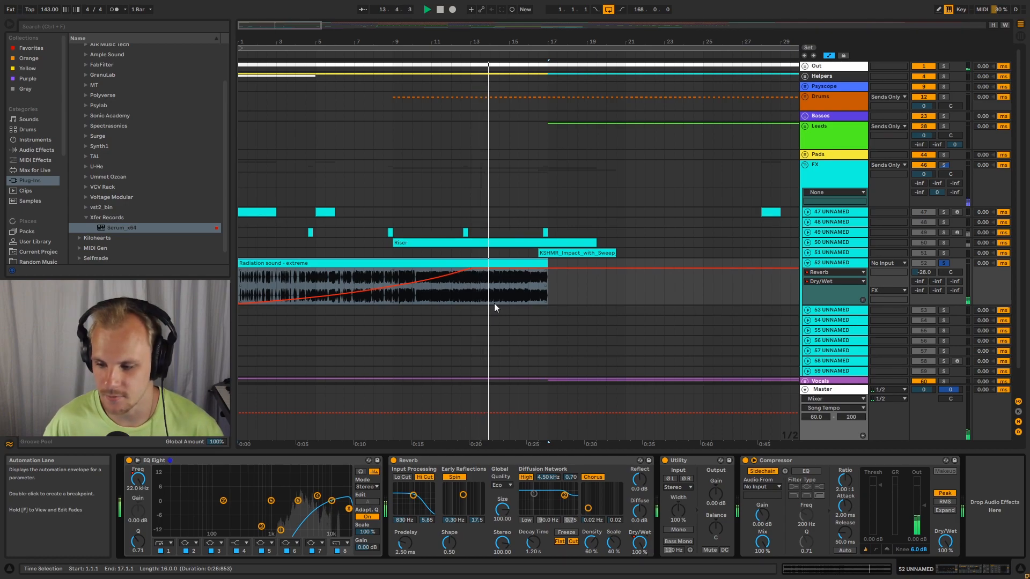
key("space")
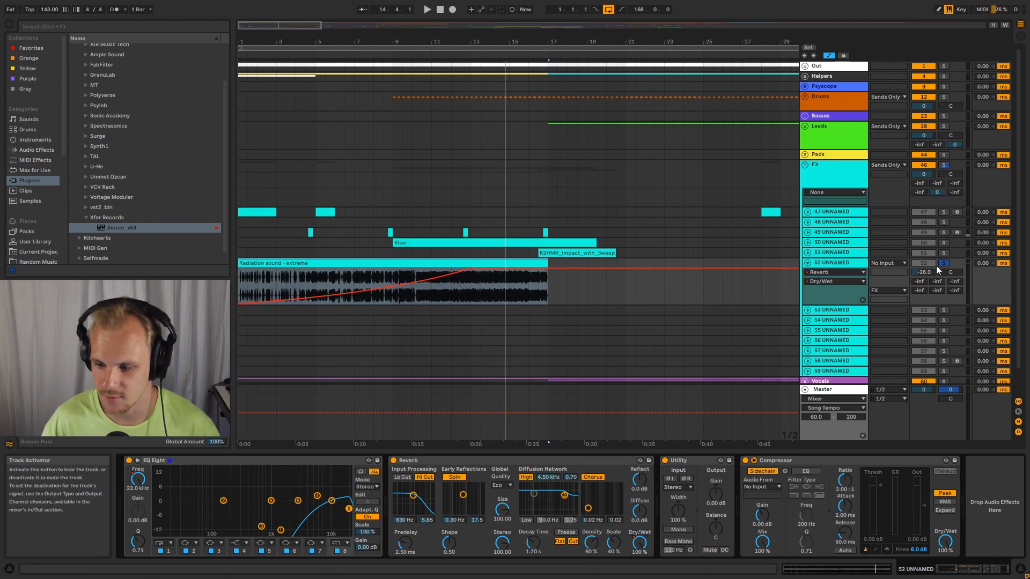
- Unsolo and fold track 52, and play the intro with all tracks from bar 3
left_click(808, 262)
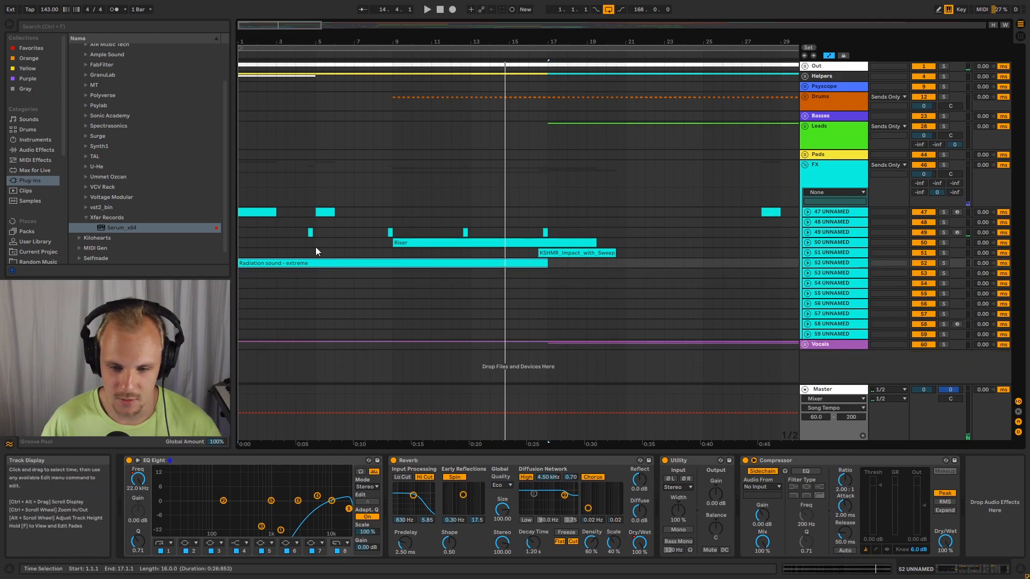
left_click(277, 252)
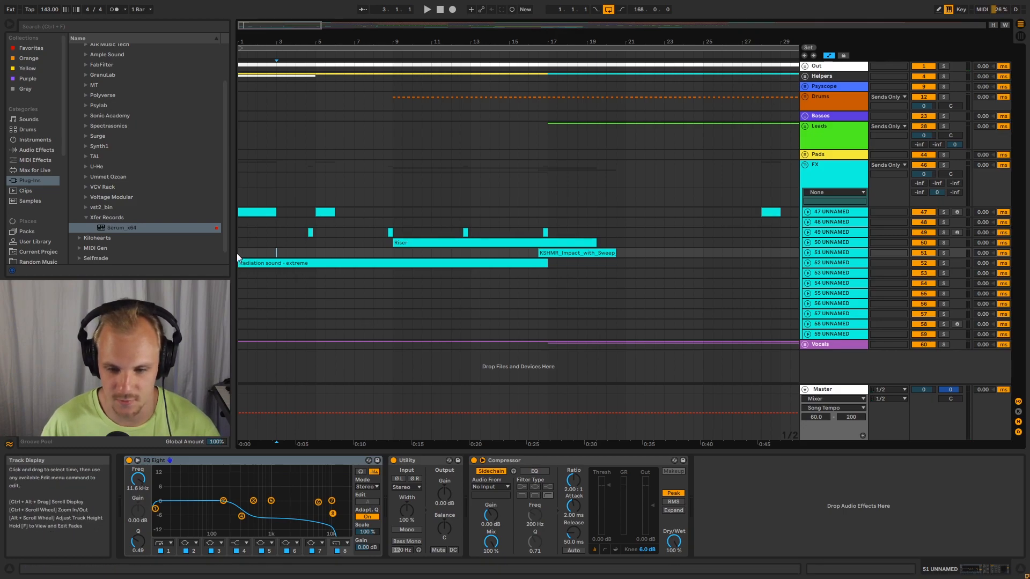
key("space")
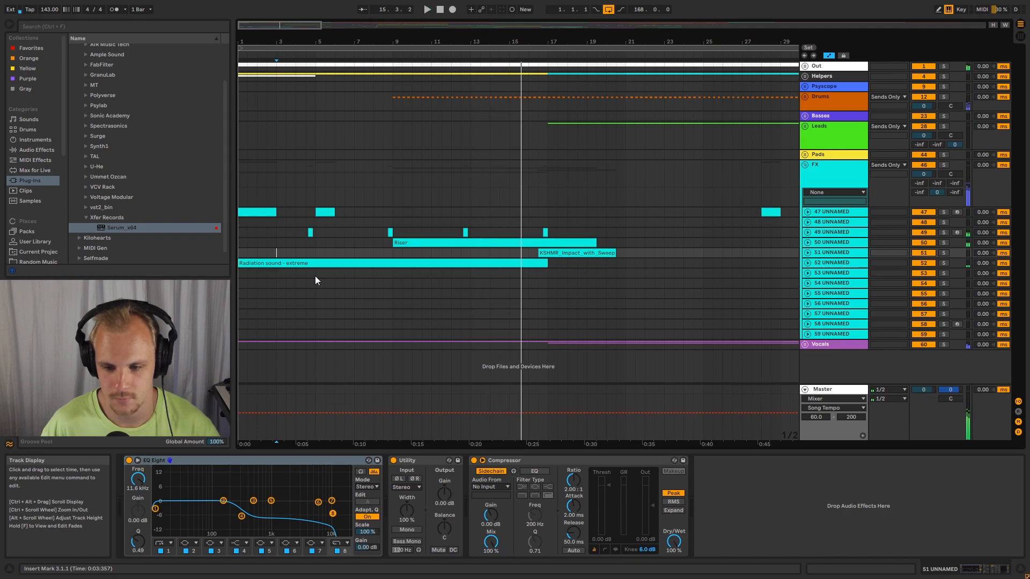
- Select the short clip at bar 48 on FX track 53 and unfold that track
left_click_drag(500, 44, 339, 43)
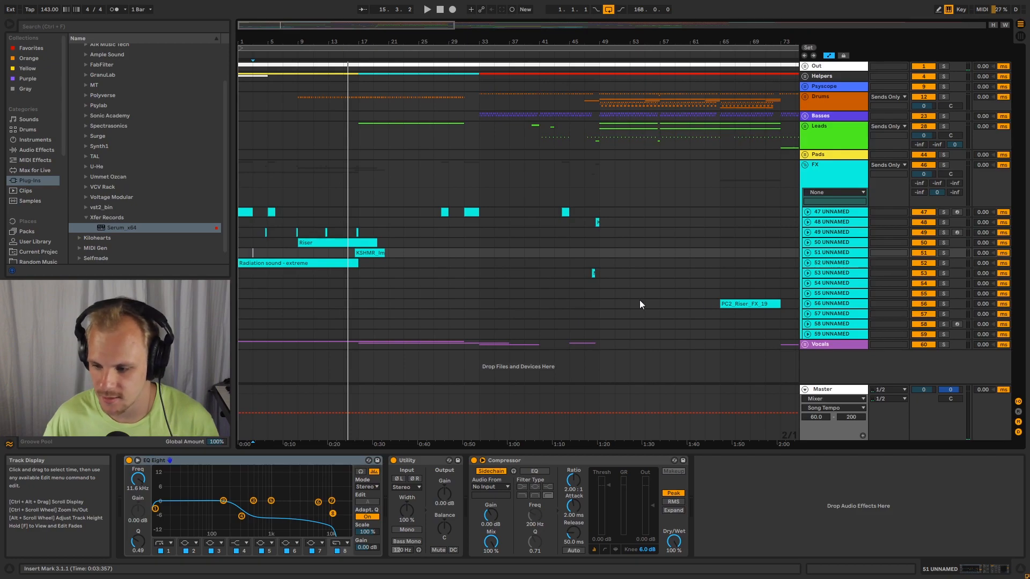
scroll(552, 272, "up", 8, "ctrl")
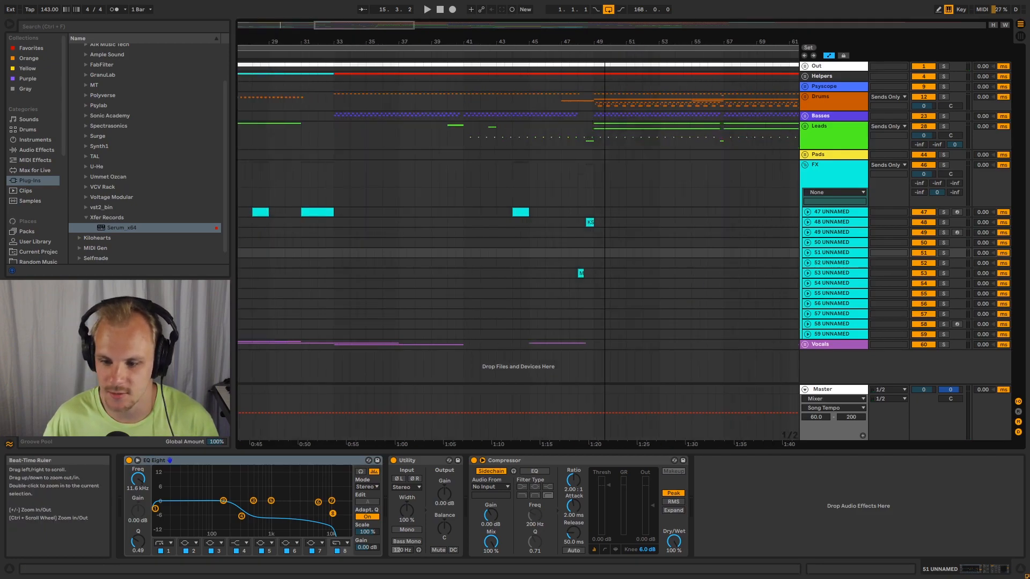
left_click(552, 272)
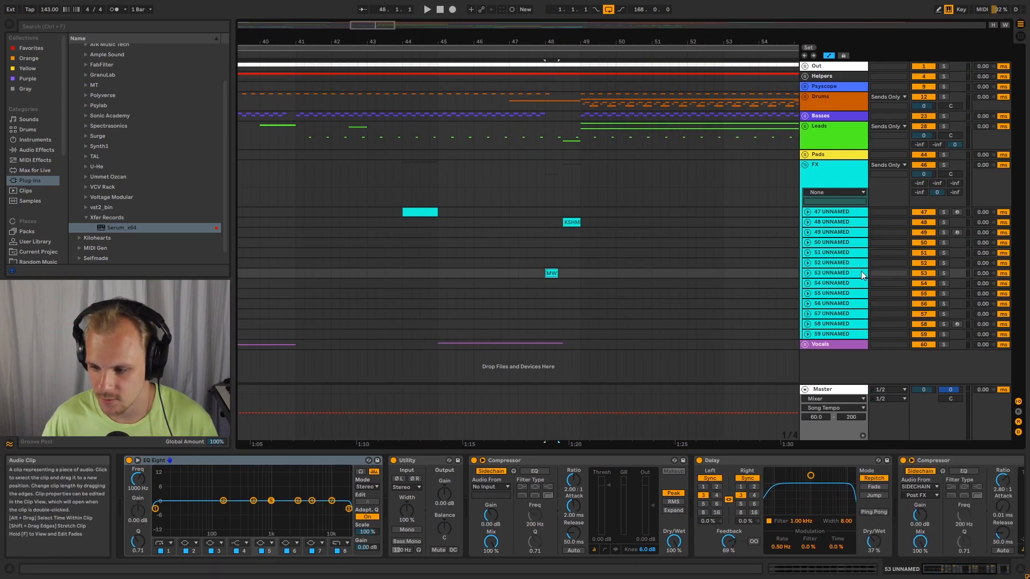
left_click(807, 273)
left_click(834, 273)
left_click_drag(556, 42, 422, 107)
left_click_drag(423, 42, 476, 42)
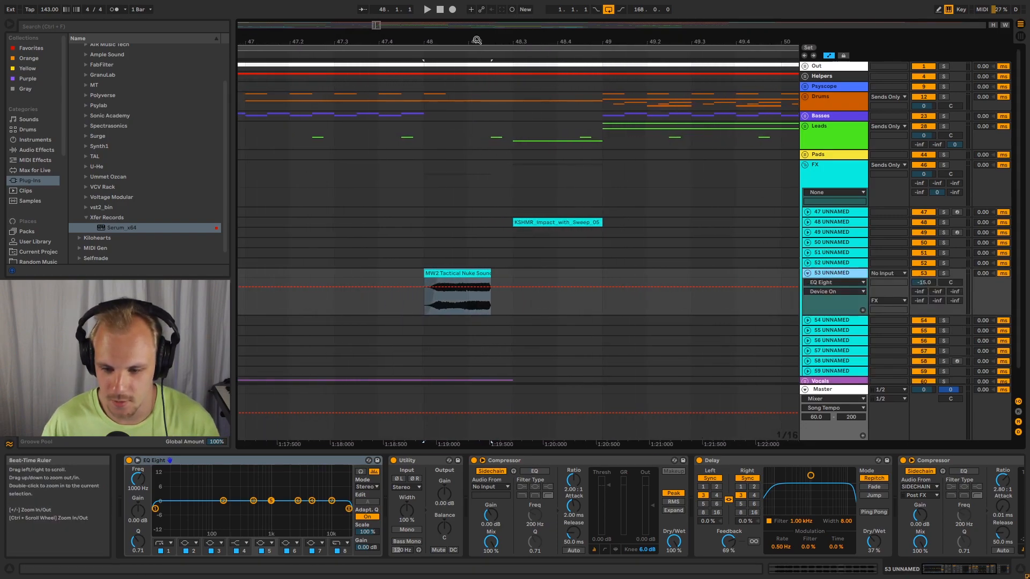
- Open the MW2 Tactical Nuke Sound clip's details, solo track 53 and play the clip from bar 48
double_click(454, 274)
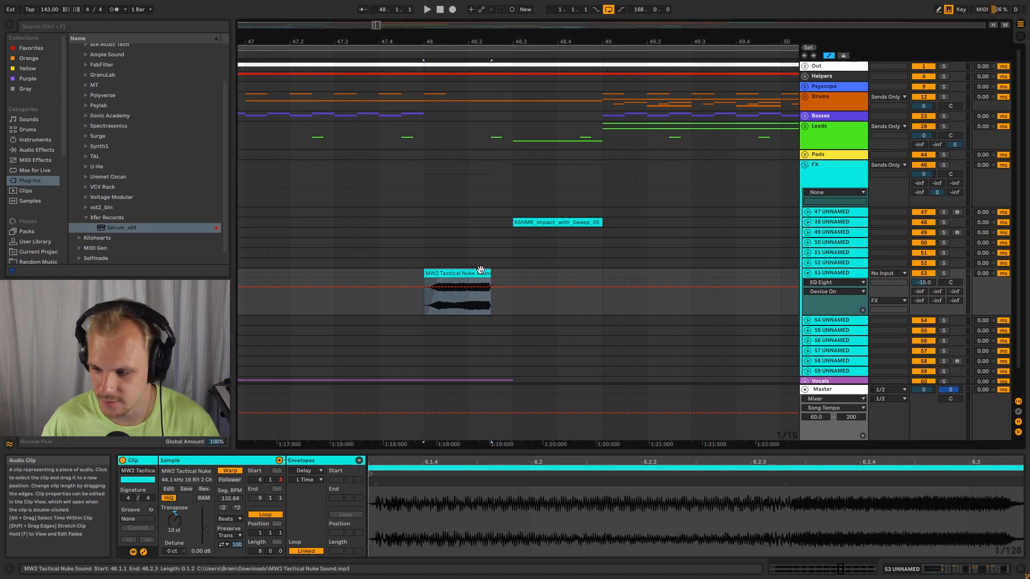
left_click(944, 274)
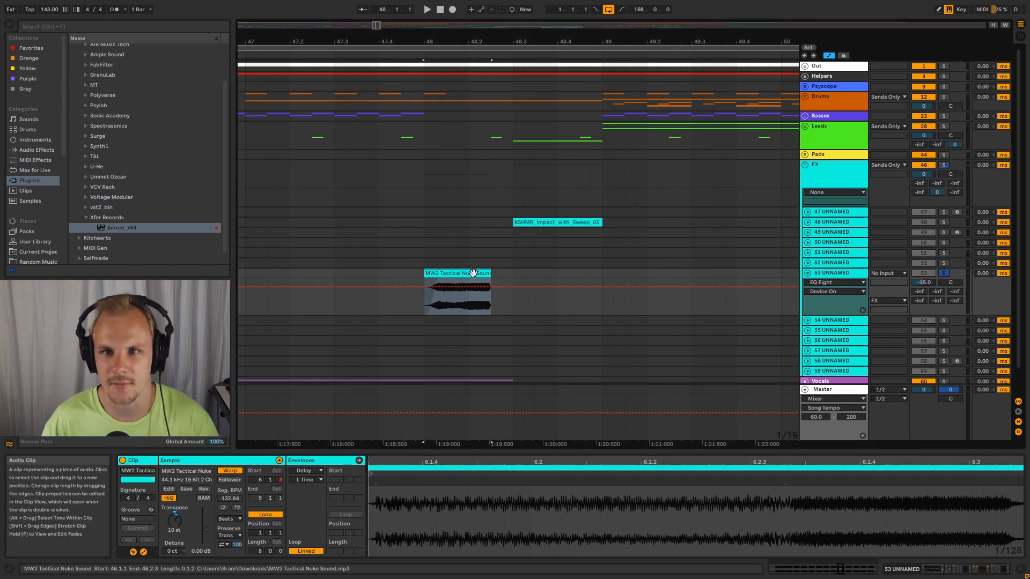
key("space")
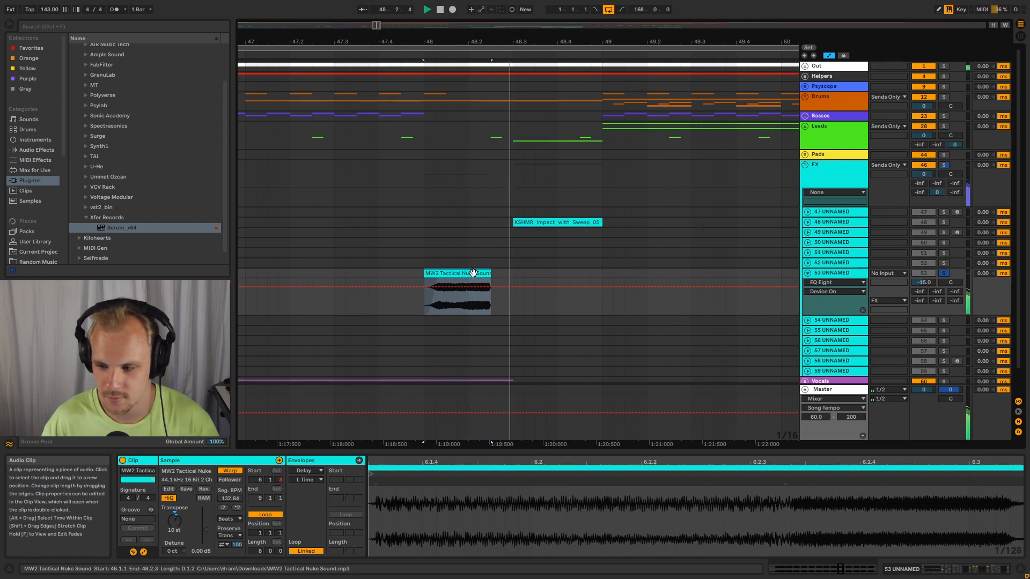
- Show track 53's effect chain and examine its Delay and the Compressor after it
left_click(835, 272)
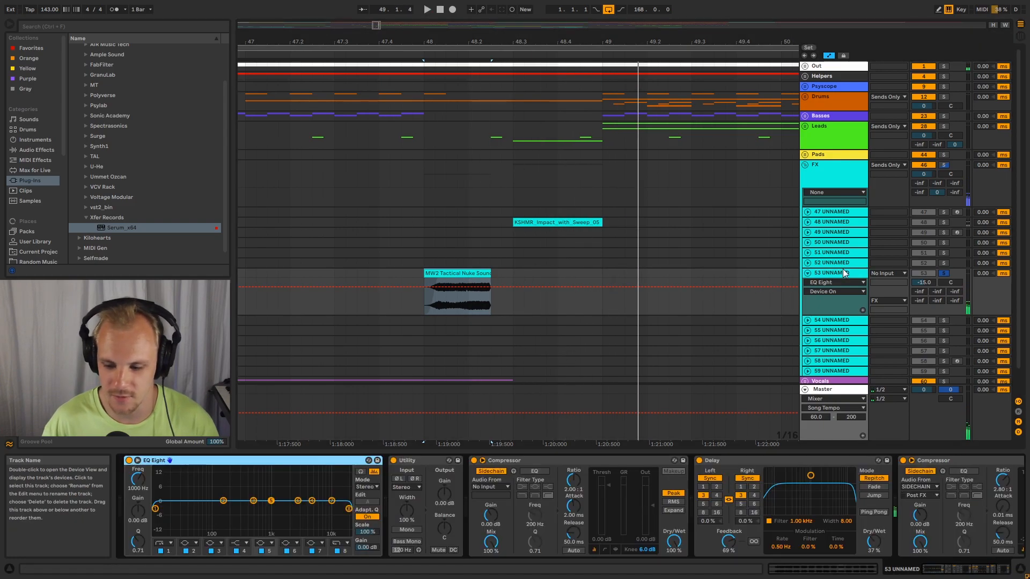
left_click(943, 572)
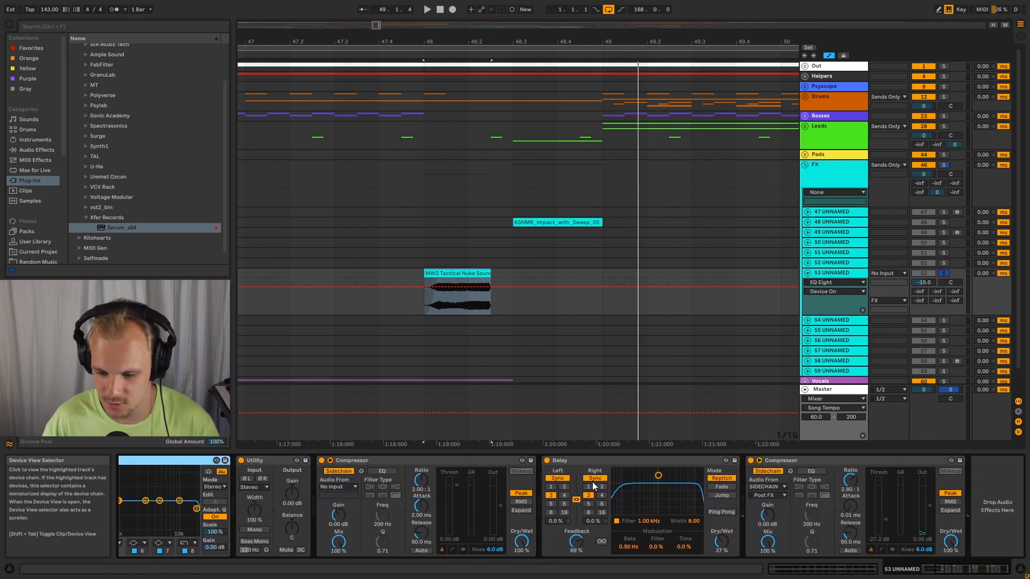
left_click(569, 461)
left_click(806, 460)
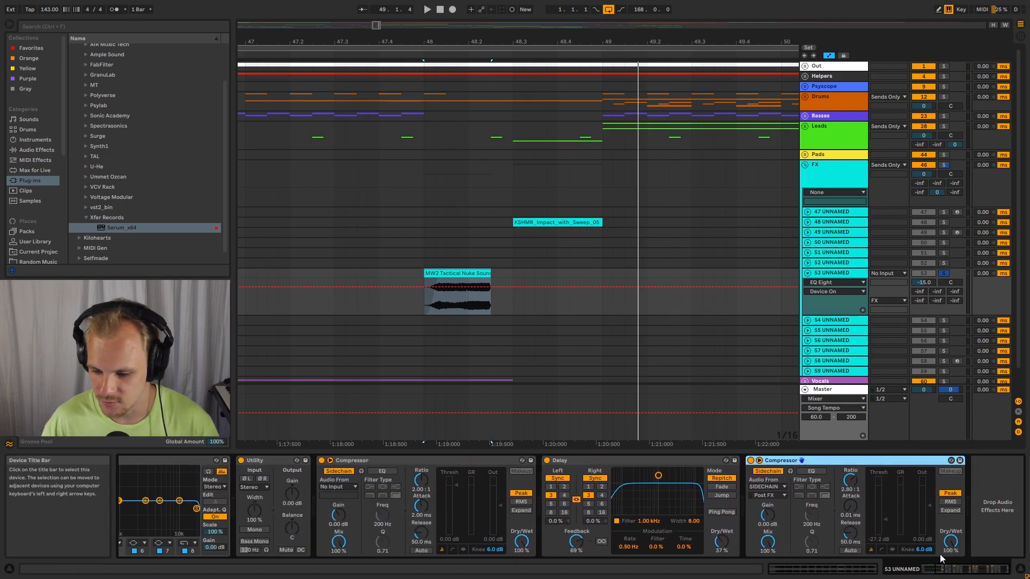
- Delete the EQ Eight, Utility and first Compressor from track 53, keeping the Delay and the last Compressor
left_click_drag(961, 572, 492, 441)
left_click(520, 461)
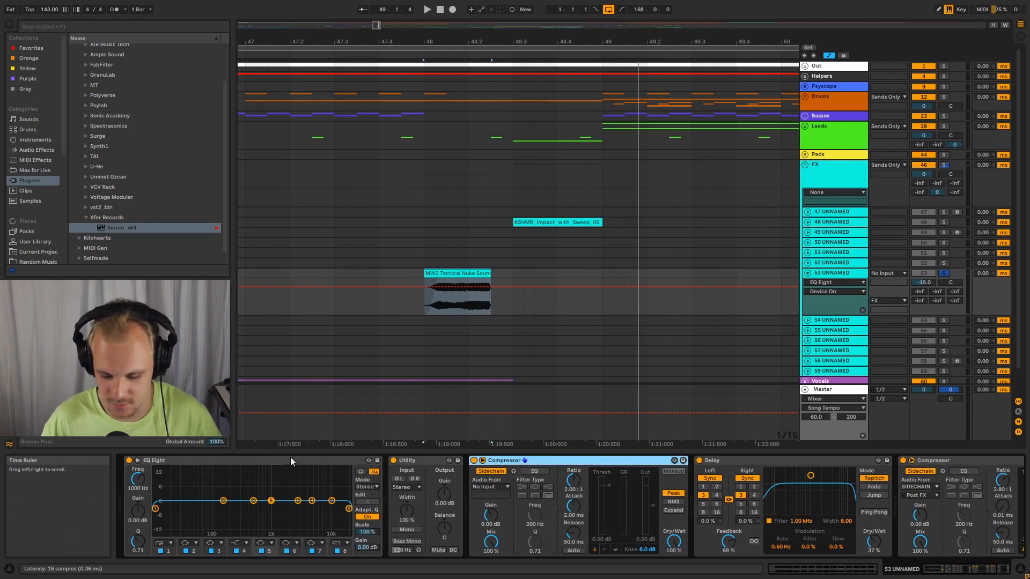
left_click(288, 462)
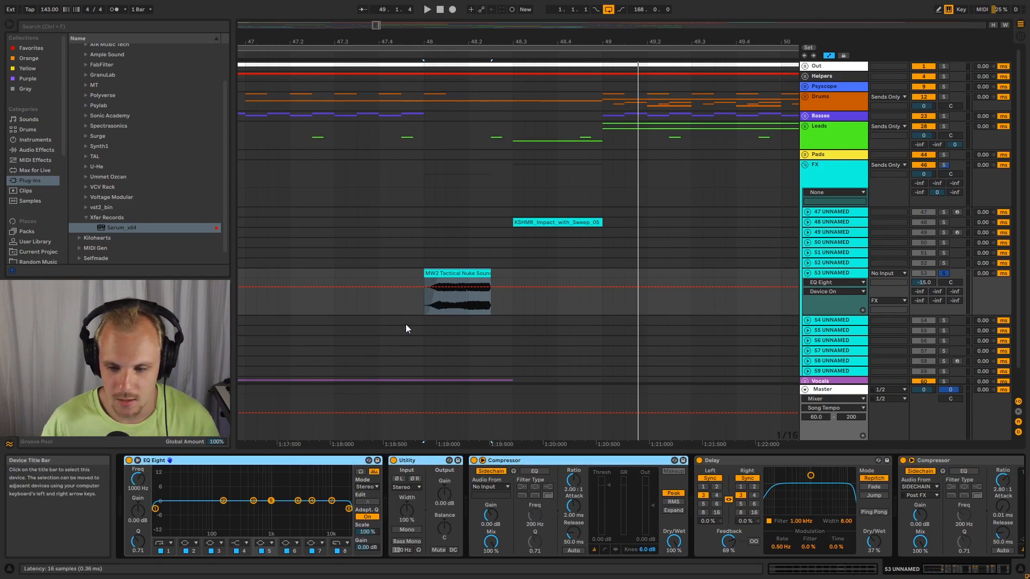
key("Delete")
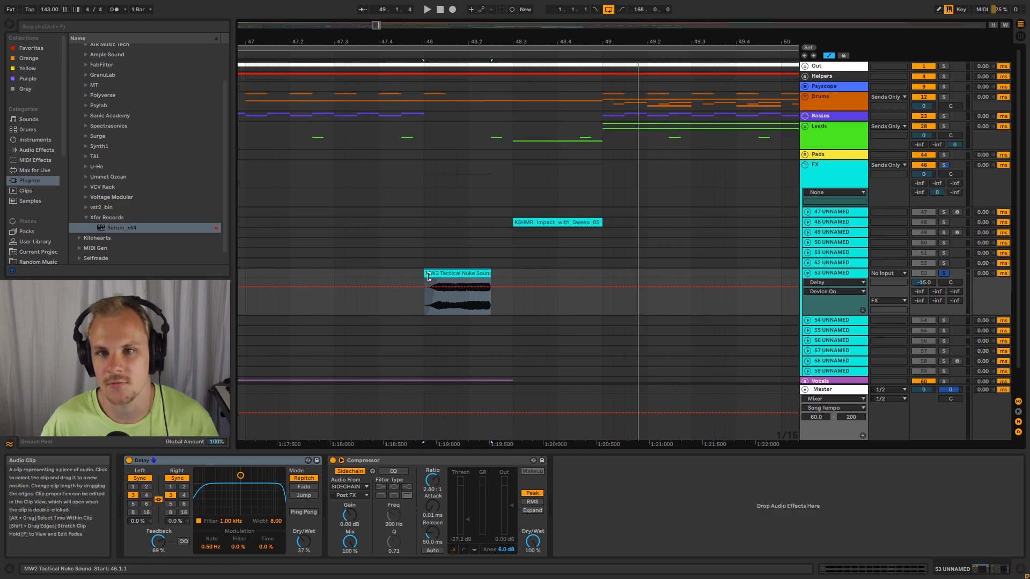
- Reselect the MW2 Tactical Nuke Sound clip, fold track 53 and select the FX group in the full arrangement
left_click(445, 273)
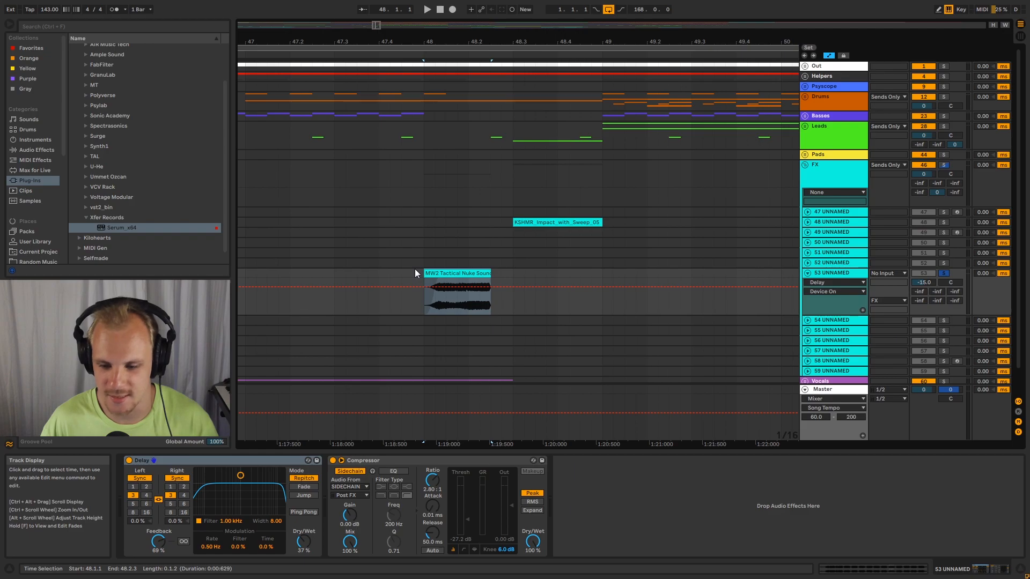
left_click_drag(488, 38, 547, 16)
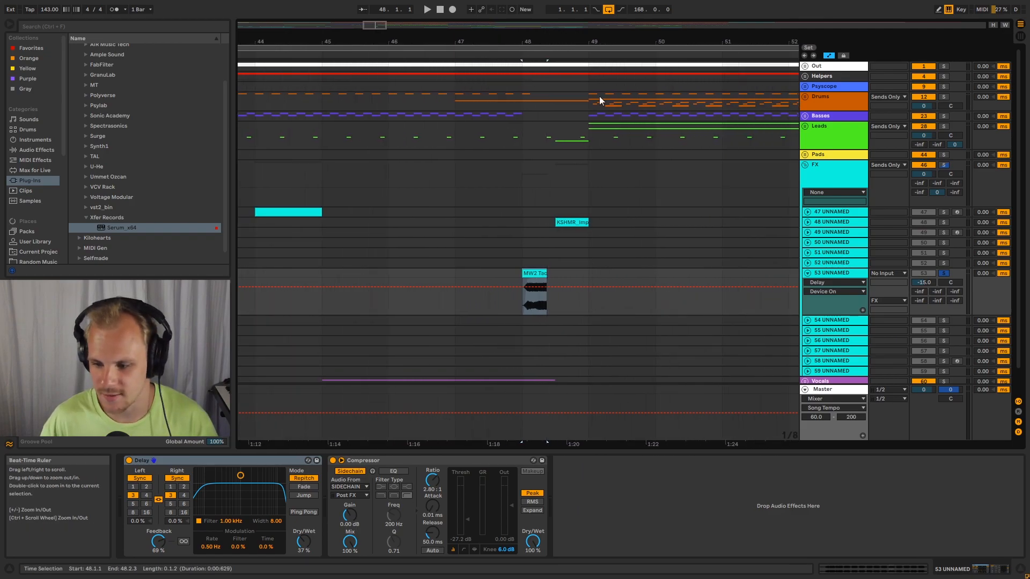
left_click(808, 273)
left_click(833, 179)
left_click_drag(541, 47, 533, 19)
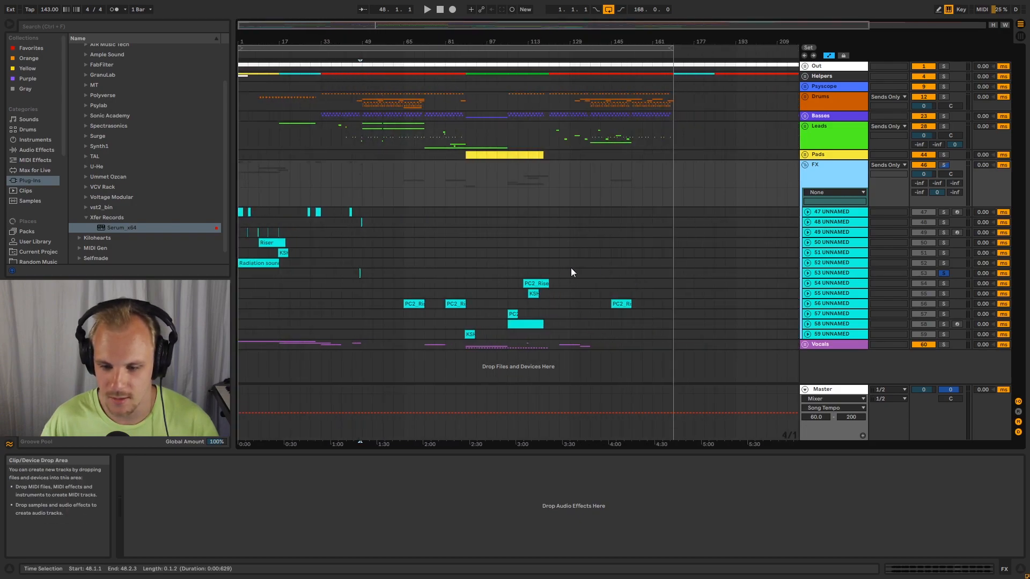
- Play the full arrangement from bar 85 and follow it through the start of the break
left_click_drag(484, 45, 496, 53)
left_click(468, 344)
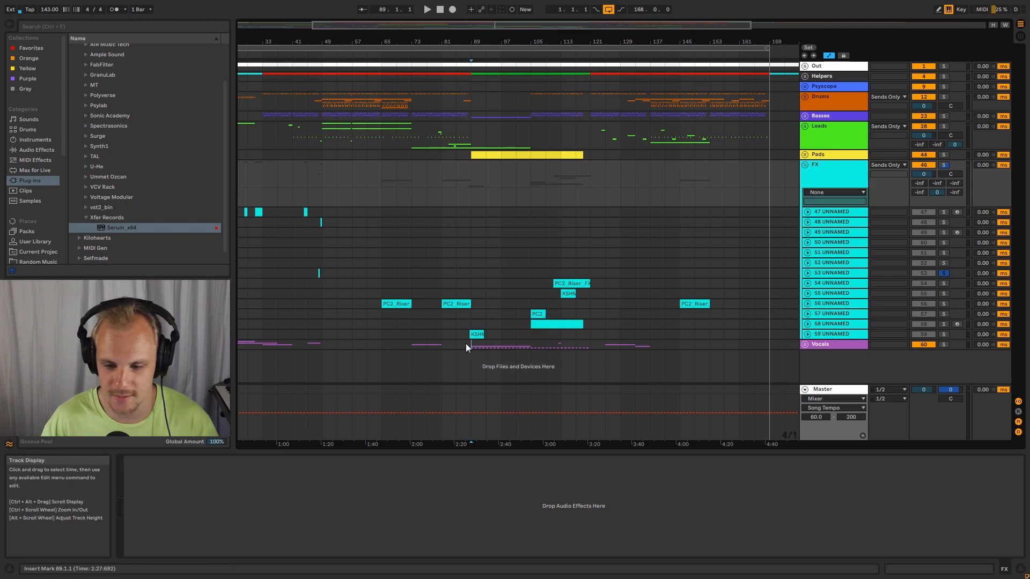
left_click_drag(466, 41, 389, 79)
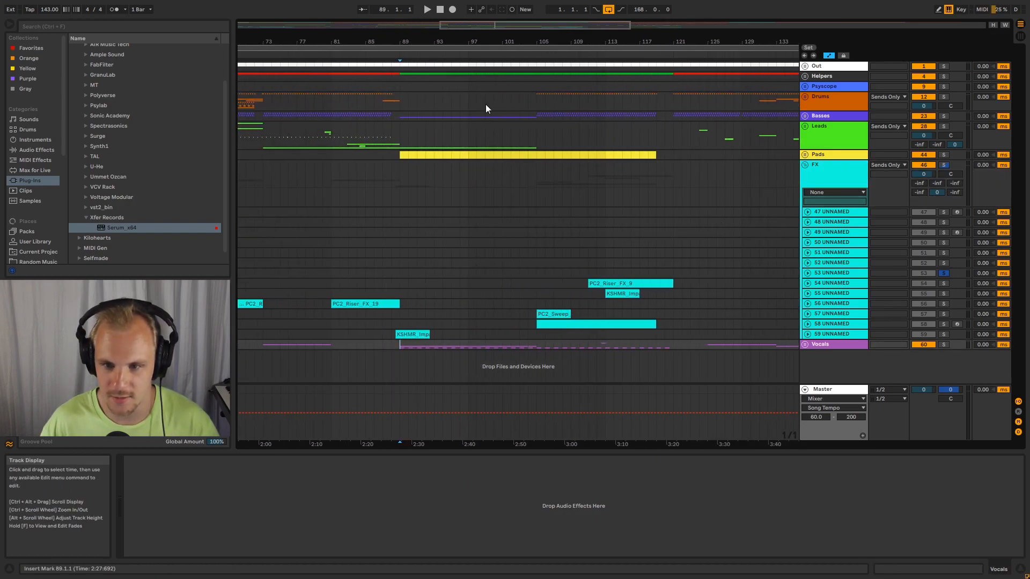
scroll(358, 199, "up", 2, "ctrl")
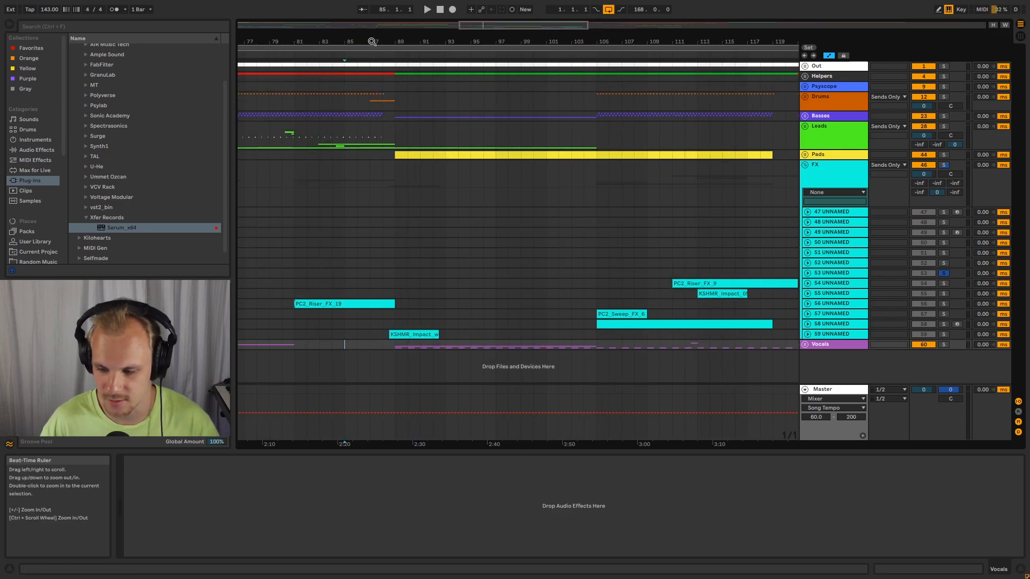
key("space")
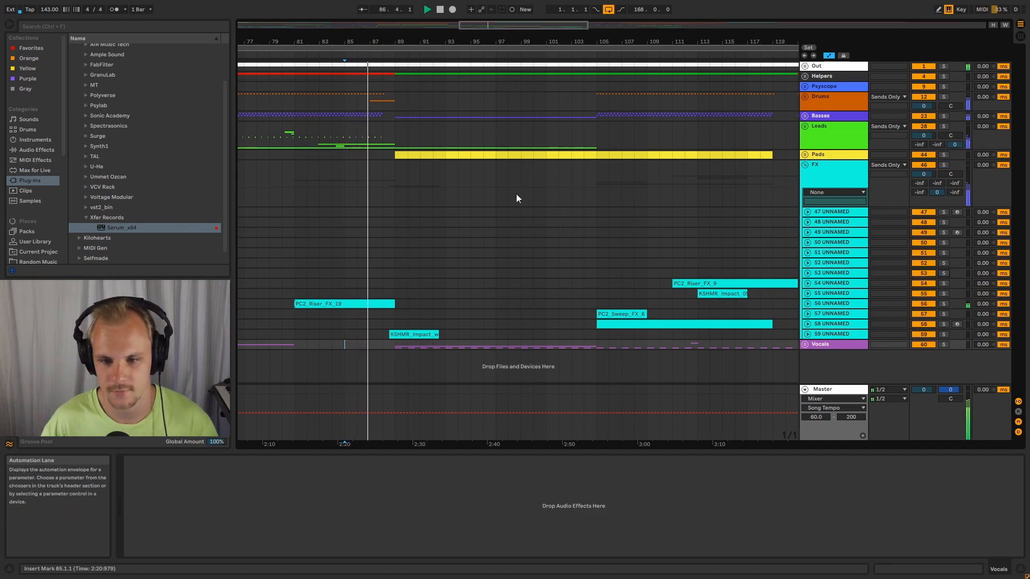
mouse_move(378, 42)
left_mouse_down()
mouse_move(375, 107)
mouse_move(376, 89)
mouse_move(413, 73)
mouse_move(415, 95)
mouse_move(415, 46)
mouse_move(375, 38)
left_mouse_up()
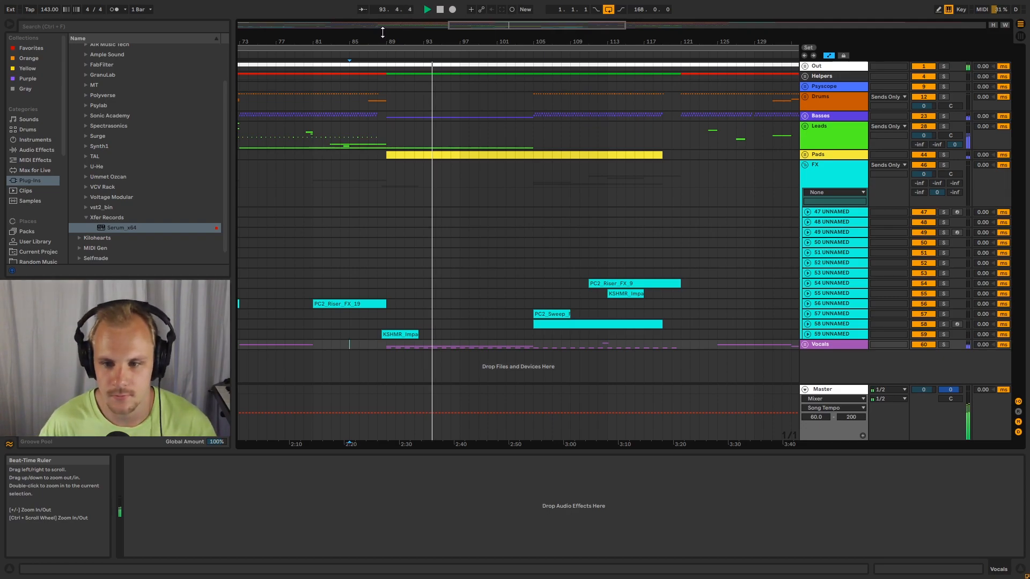
left_click_drag(444, 38, 405, 37)
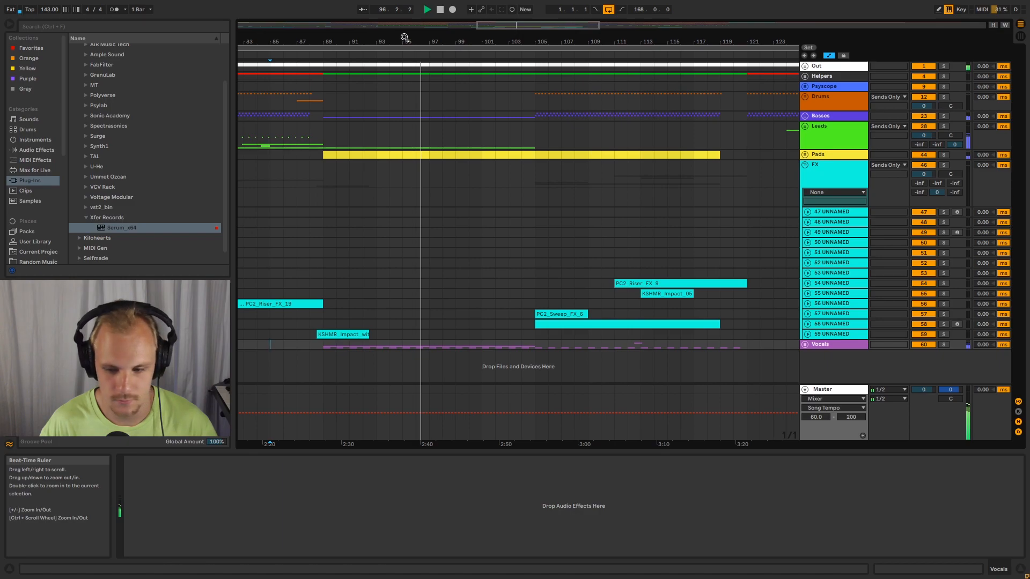
left_click_drag(432, 36, 476, 48)
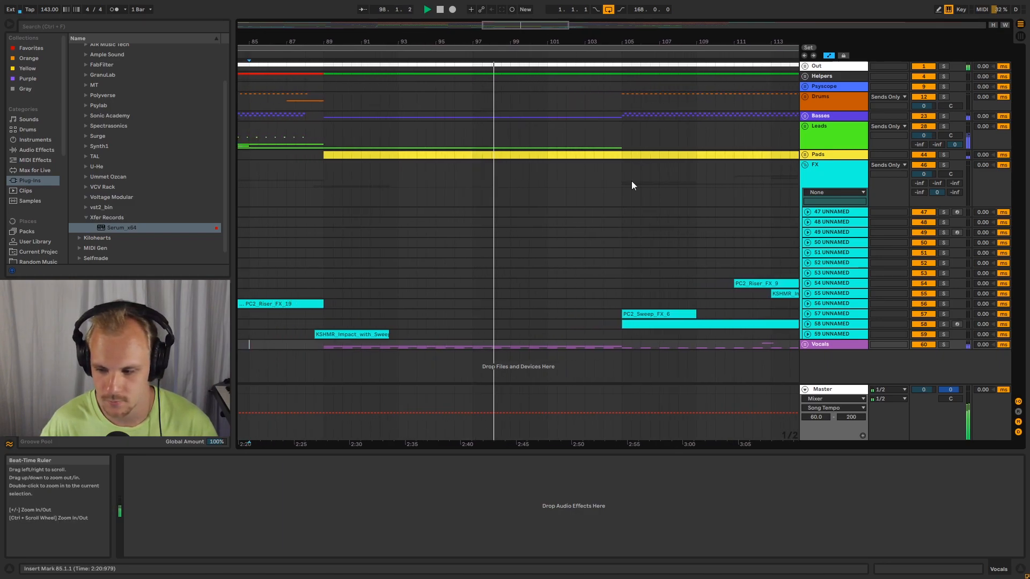
- Unfold the Vocals group during playback and show track 64's device chain
left_click(801, 343)
left_click(805, 344)
scroll(667, 315, "down", 2)
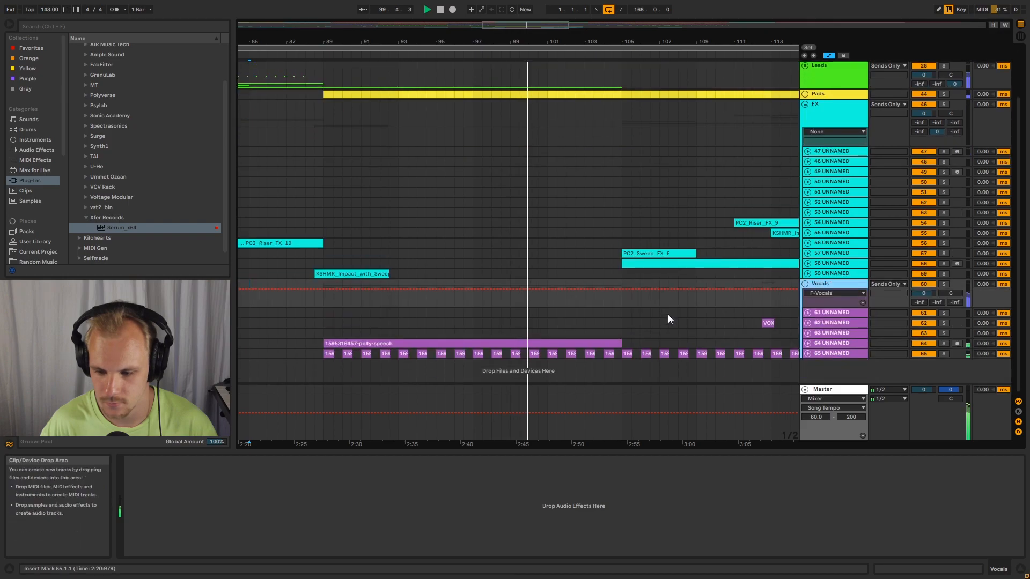
left_click_drag(593, 47, 531, 58)
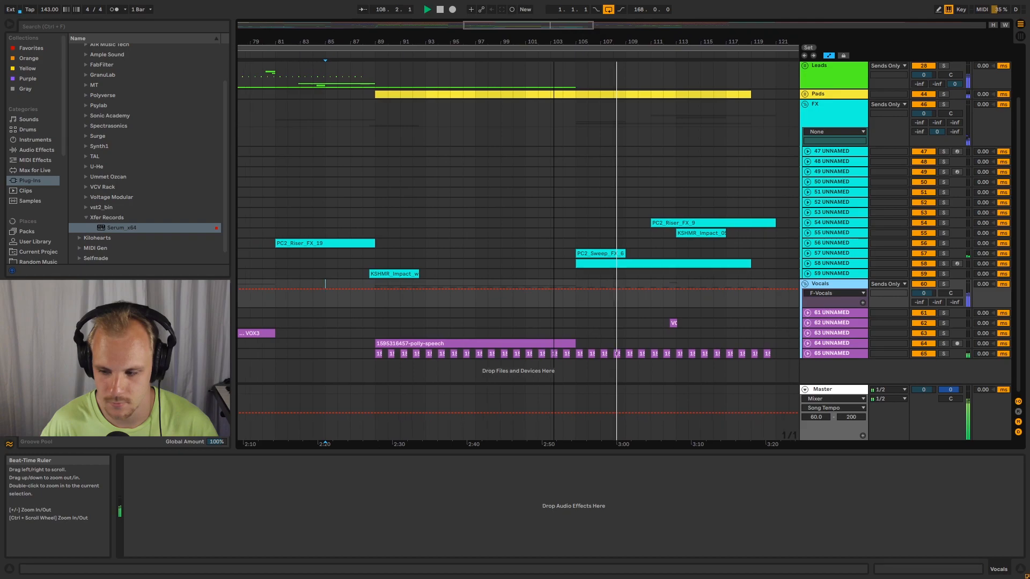
left_click(826, 342)
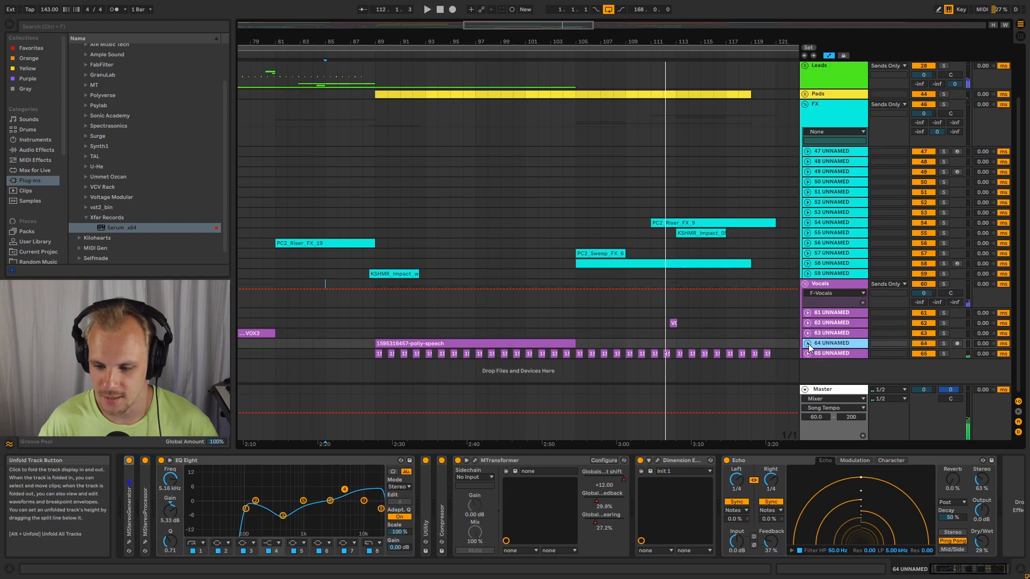
- Unfold track 64 and select its polly-speech clip starting at bar 89
left_click_drag(664, 343, 704, 342)
left_click(711, 342)
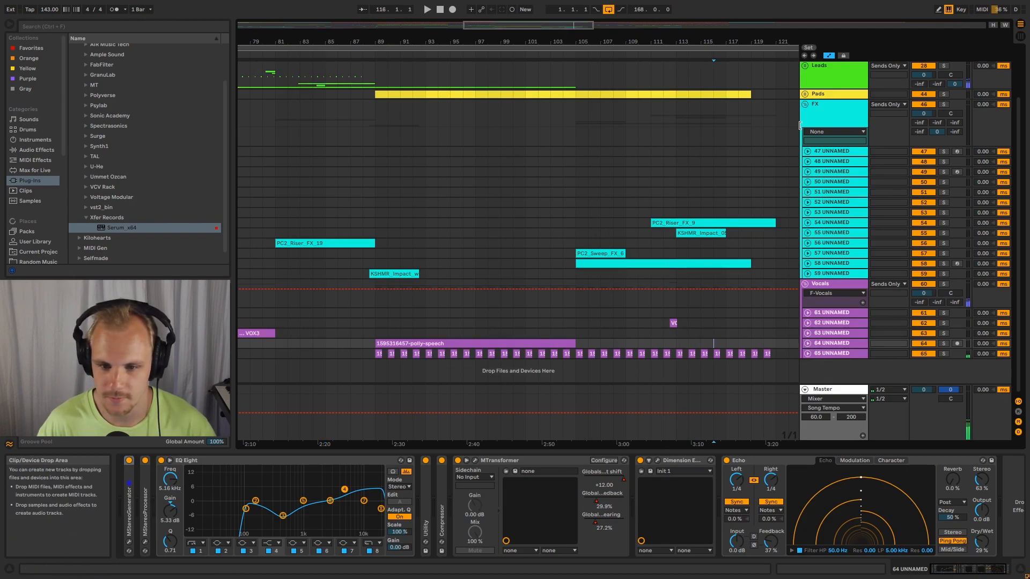
left_click(337, 137)
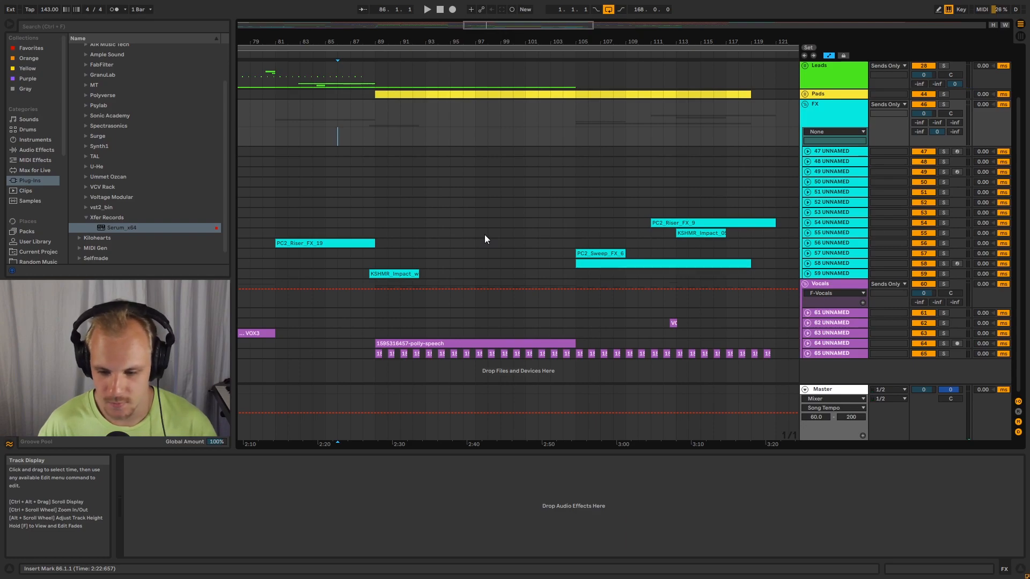
left_click(807, 343)
left_click(846, 342)
left_click(461, 354)
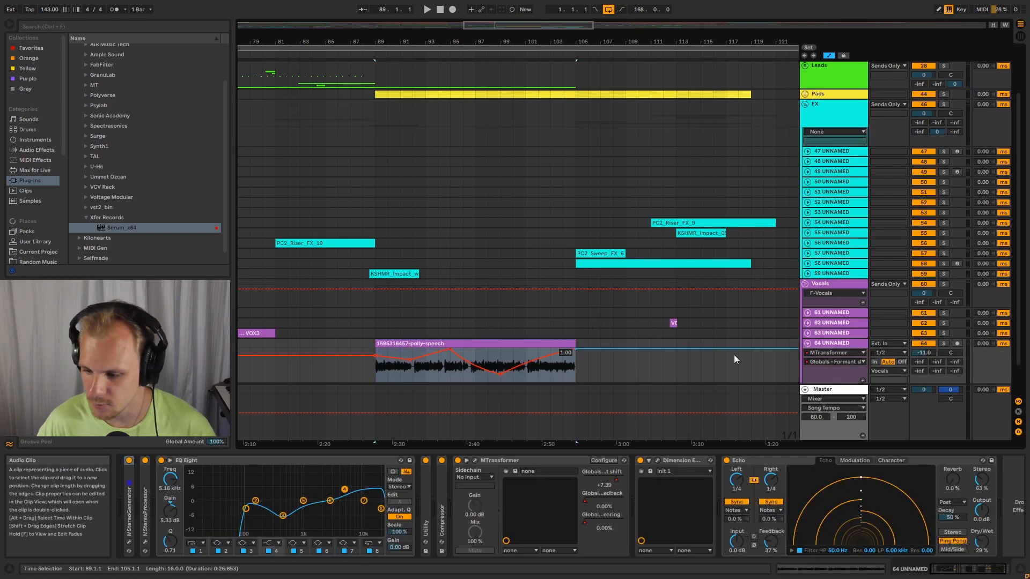
- Solo track 64, set the playback start to bar 89 and deactivate the MTransformer
left_click(944, 342)
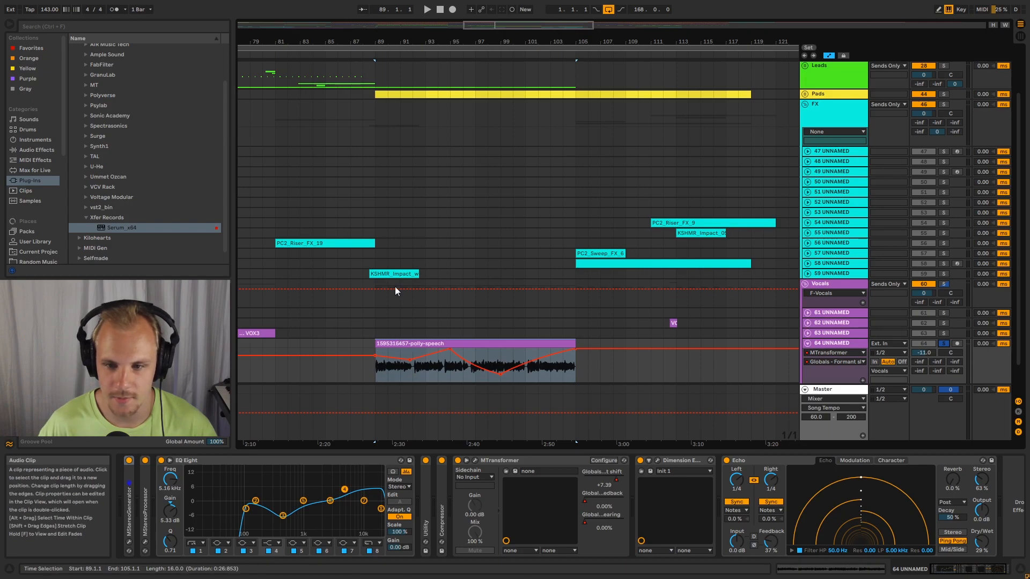
left_click_drag(403, 42, 399, 75)
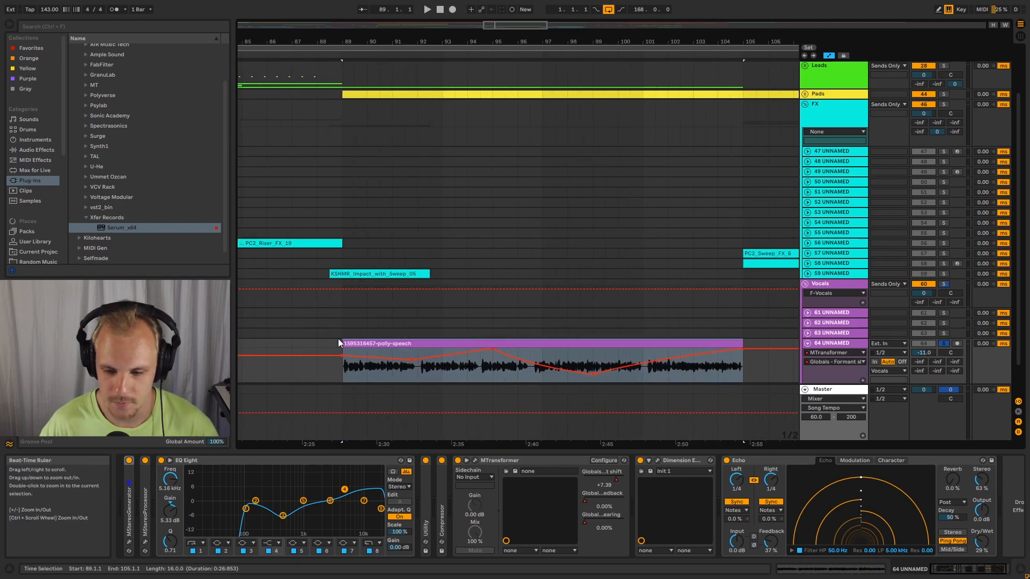
scroll(340, 344, "down", 2)
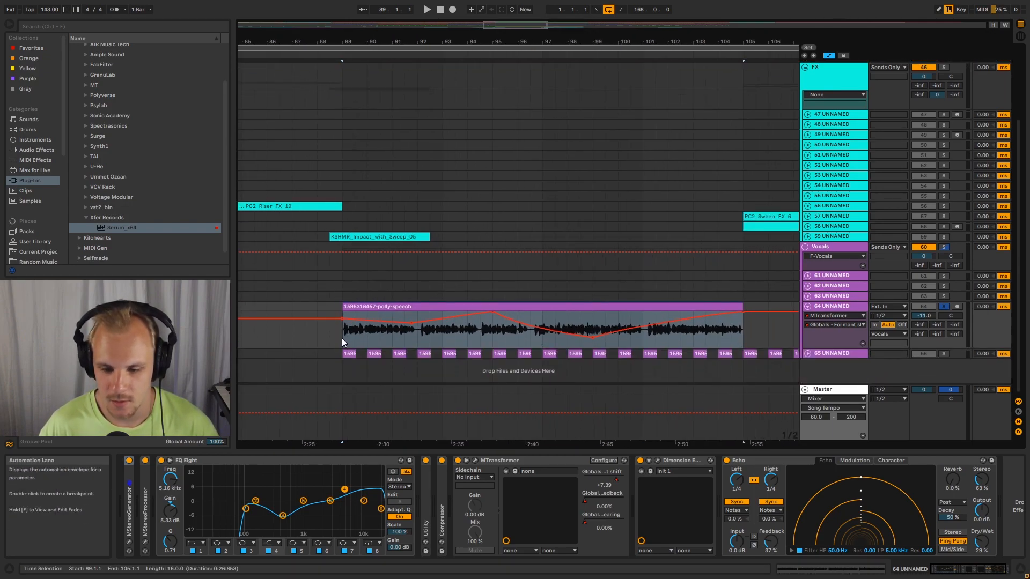
left_click(342, 339)
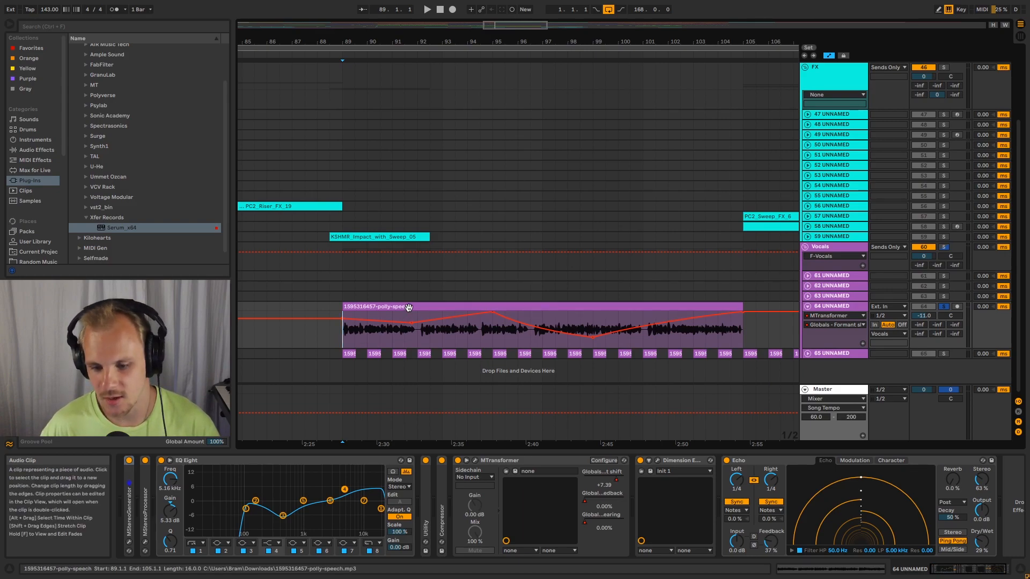
left_click(458, 459)
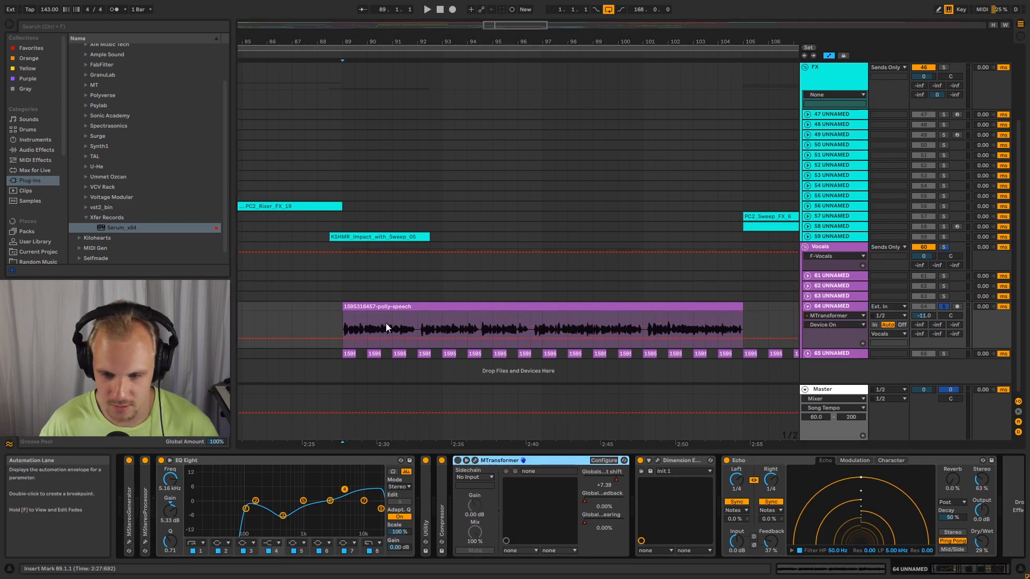
- Open the polly-speech clip's details, display its Grain Size envelope and return the insert marker to bar 89
double_click(349, 306)
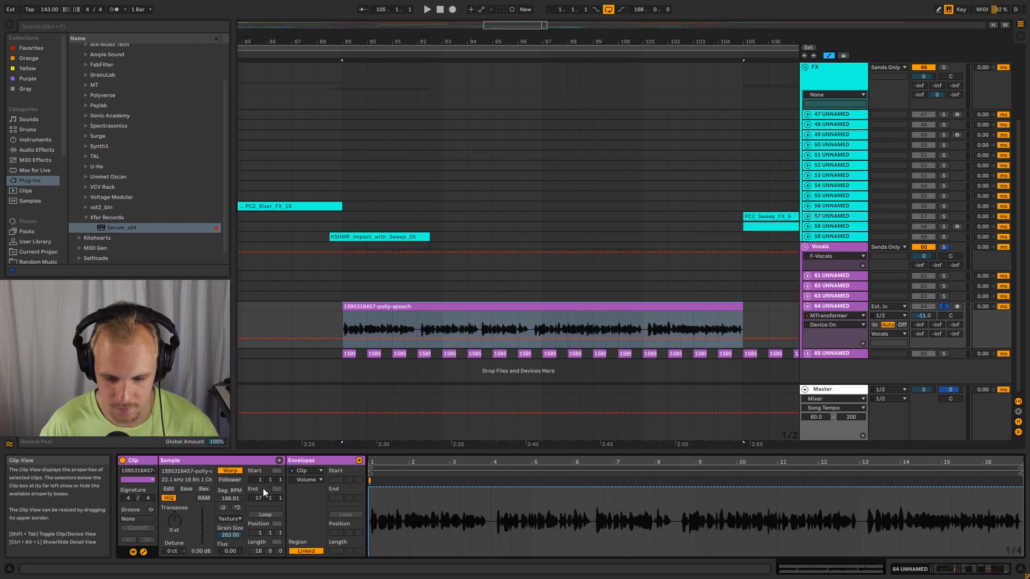
left_click(310, 480)
left_click(311, 502)
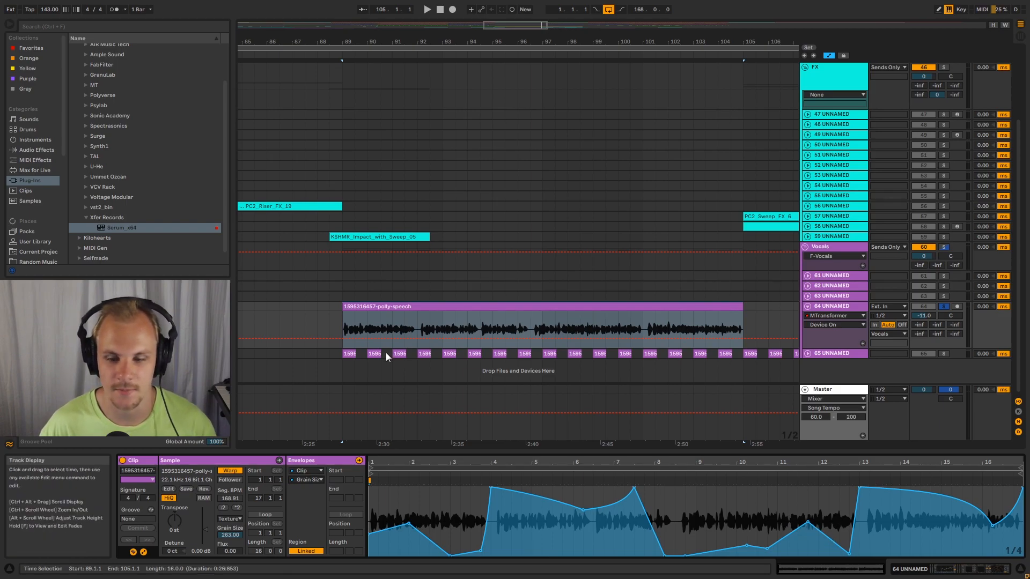
left_click(343, 326)
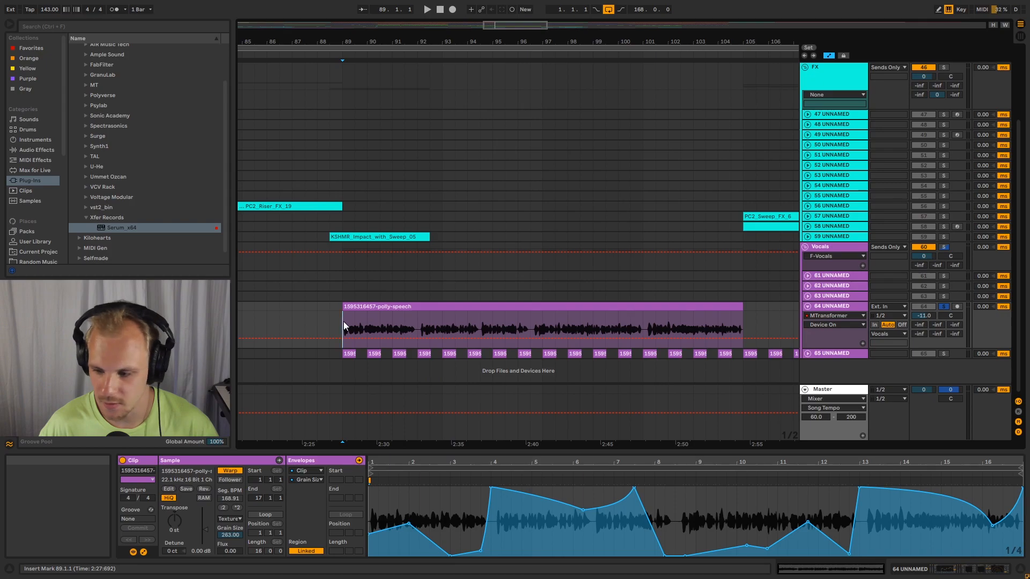
- Play the polly-speech clip with MTransformer off, viewing track 64's device chain and the clip's Grain Size envelope
left_click(834, 306)
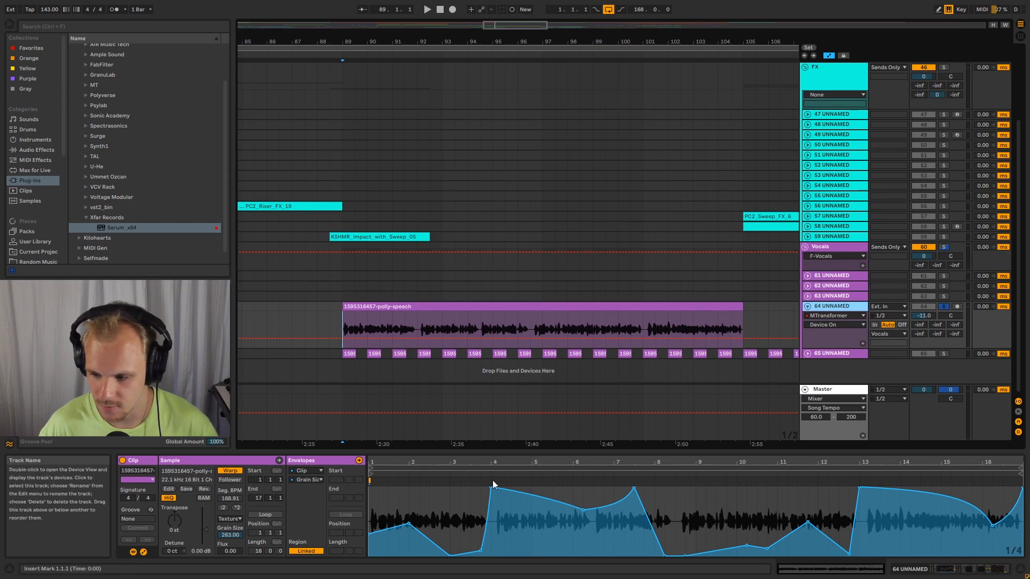
double_click(829, 307)
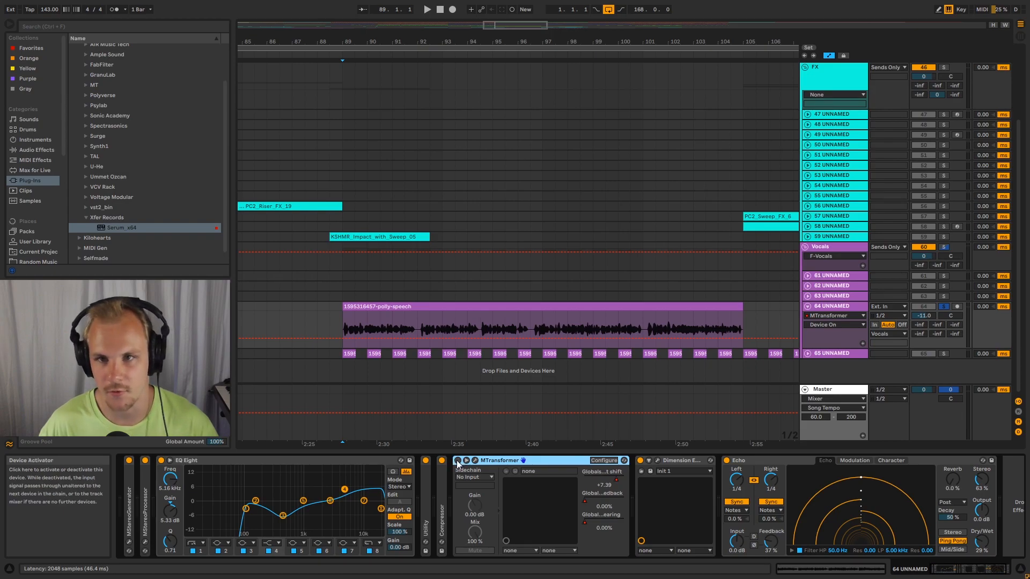
left_click(398, 319)
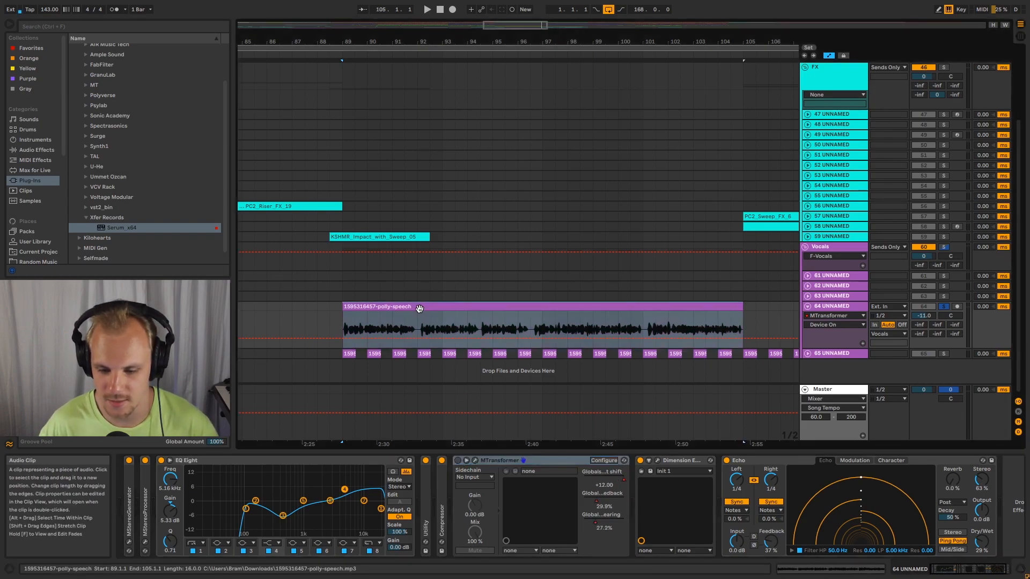
key("space")
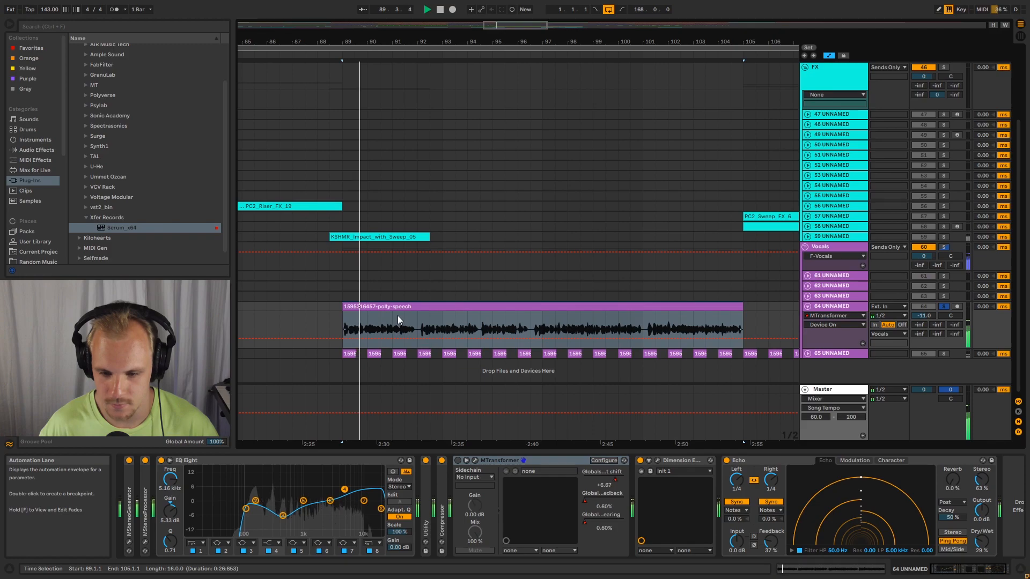
double_click(837, 306)
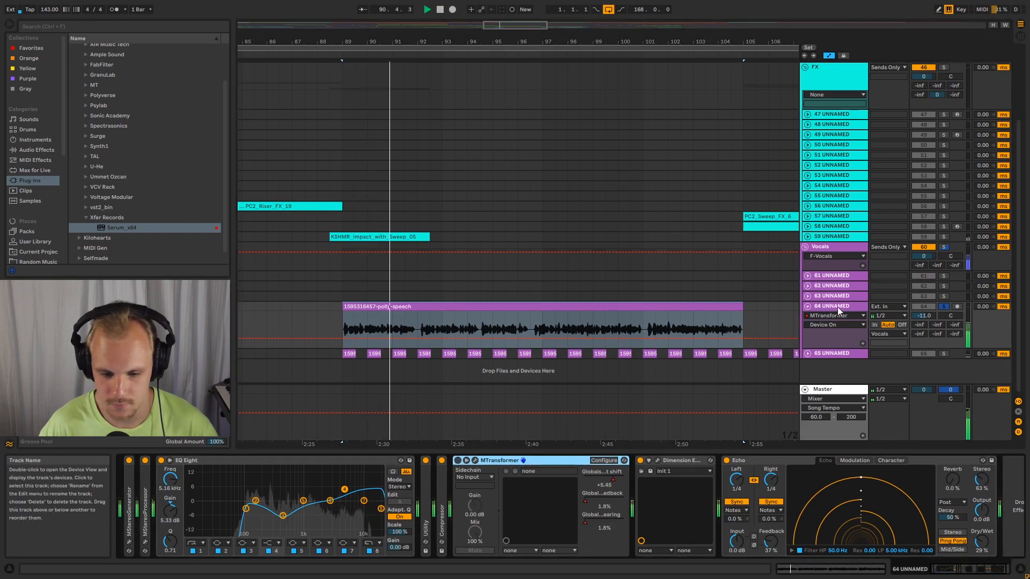
left_click(611, 306)
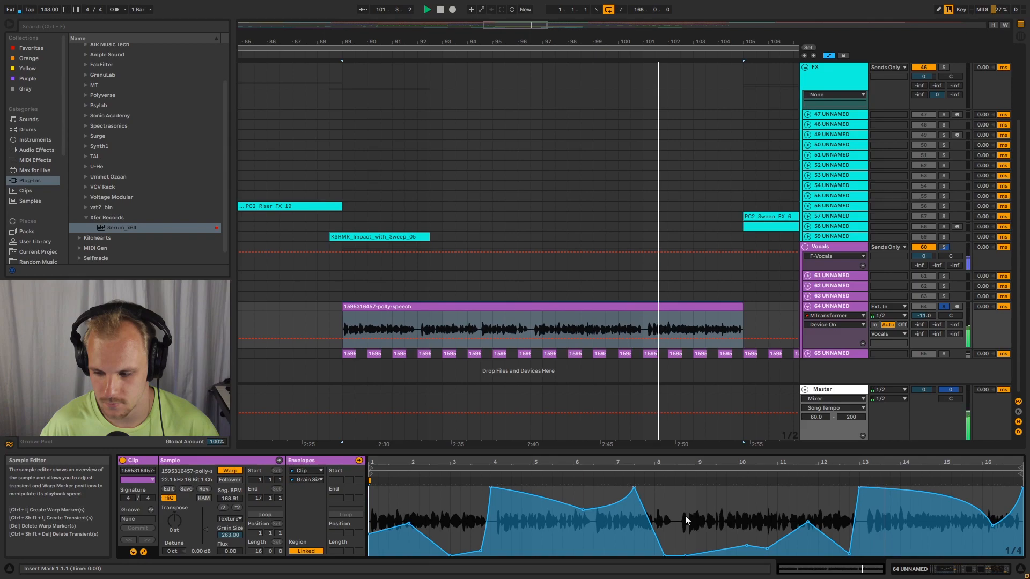
- Reactivate MTransformer on track 64 and examine its settings in the plug-in window before closing it
left_click(851, 304)
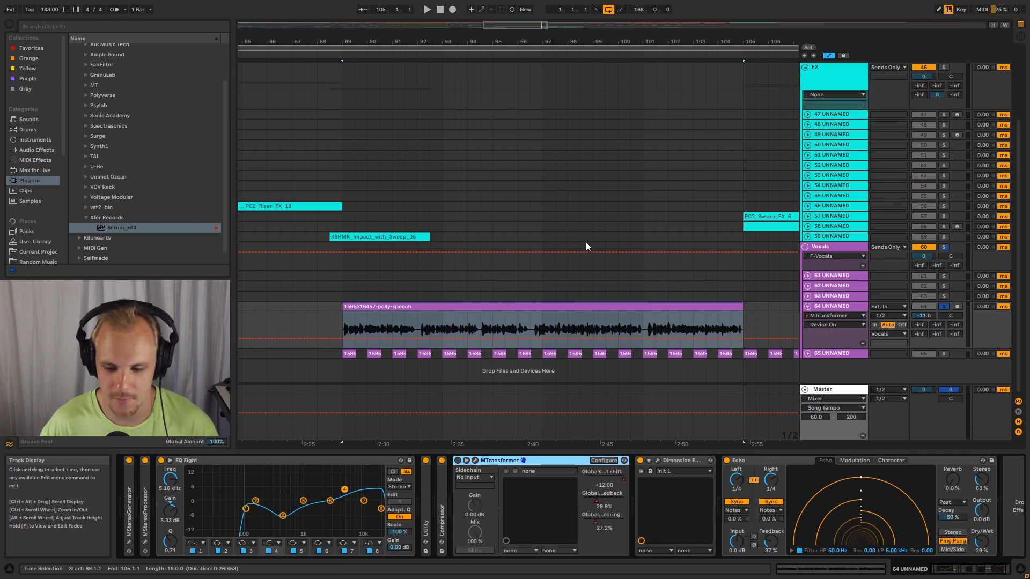
left_click(458, 460)
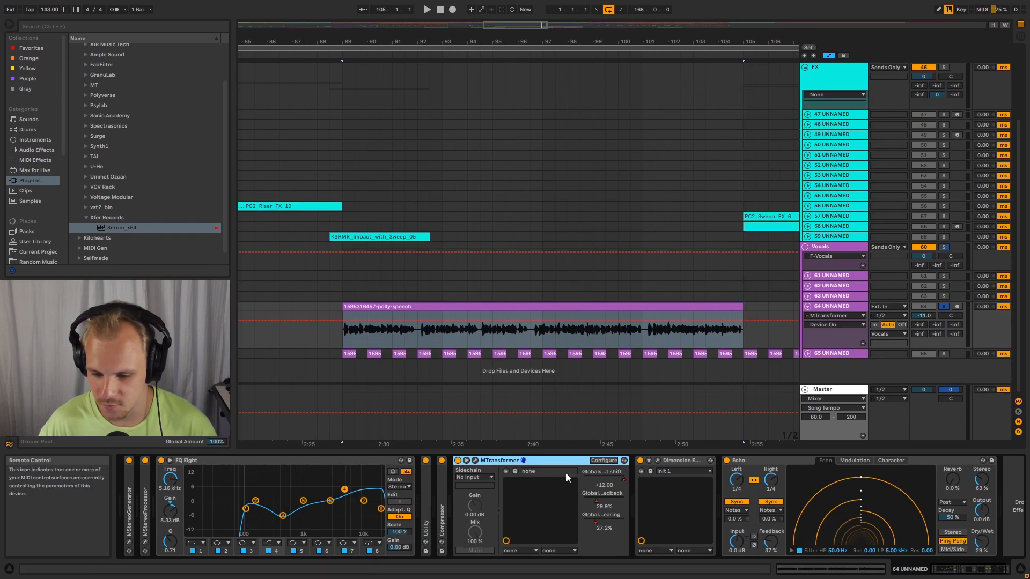
left_click(475, 460)
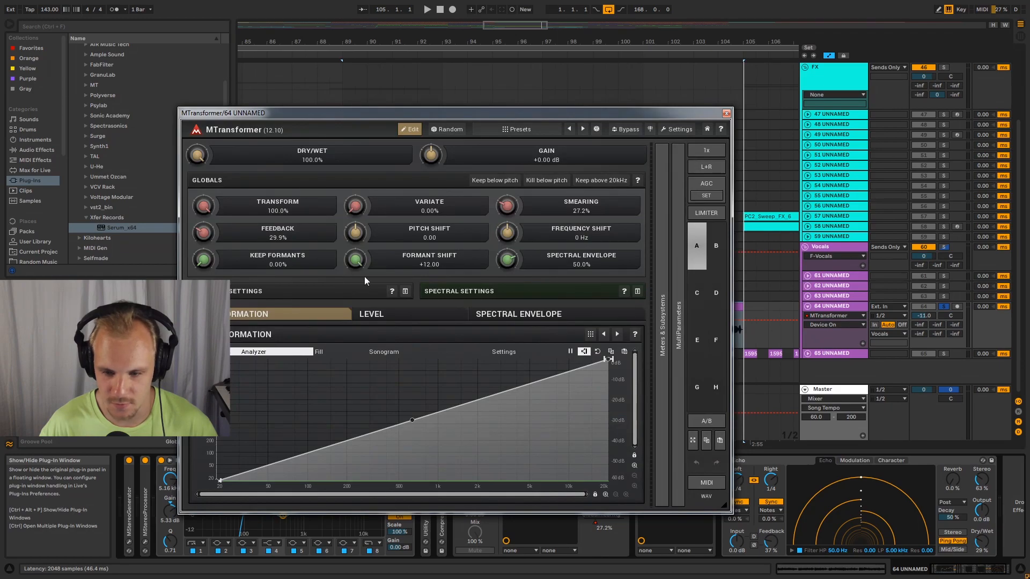
left_click(726, 114)
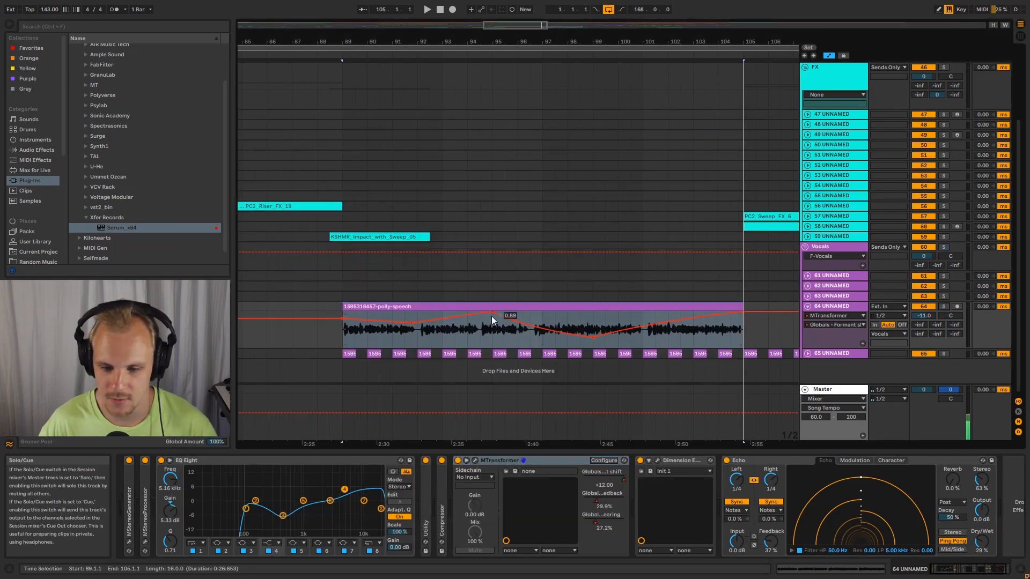
- Solo track 64 and play the polly-speech clip briefly from bar 89 with MTransformer active
left_click(943, 306)
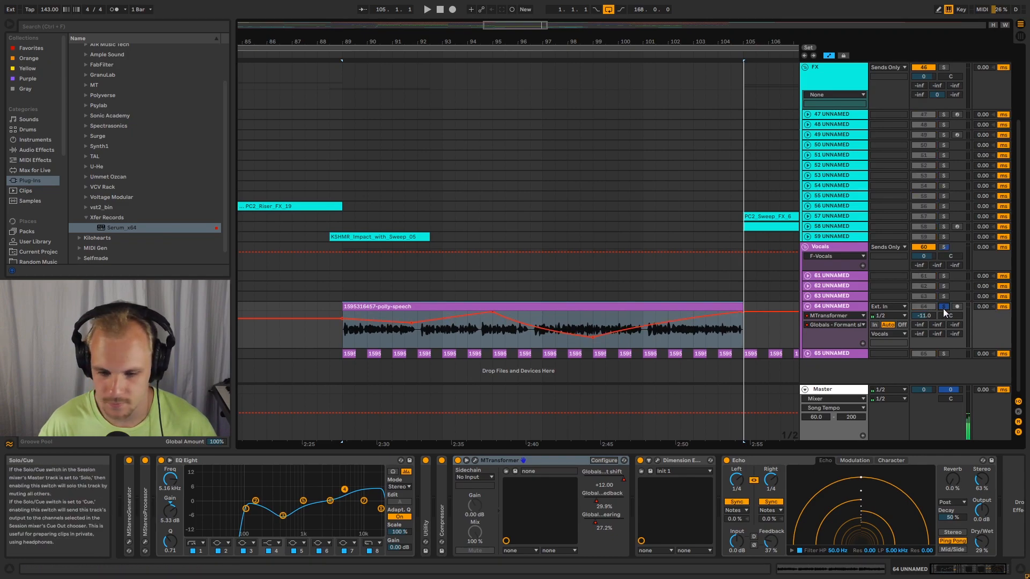
left_click(337, 339)
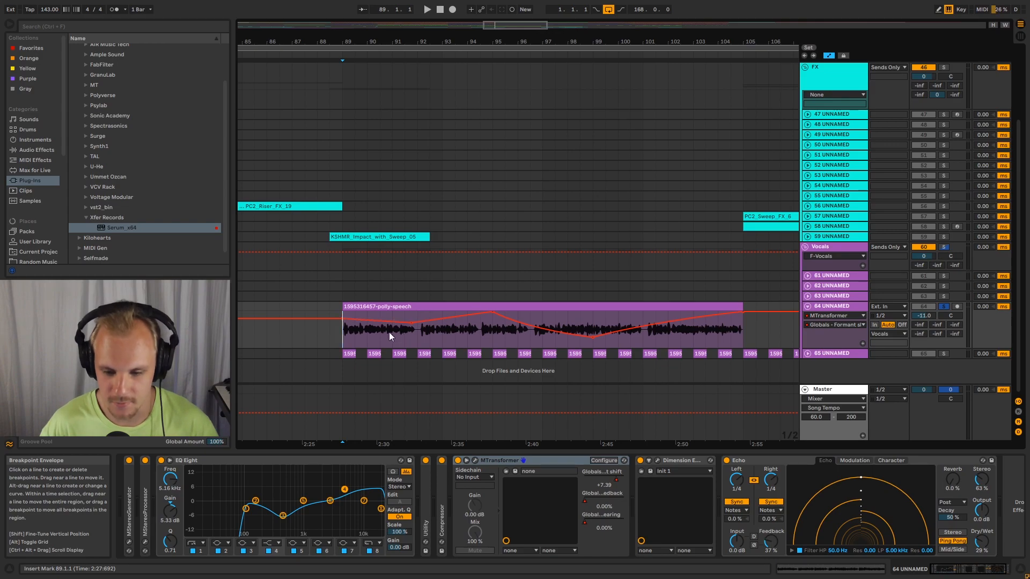
key("space")
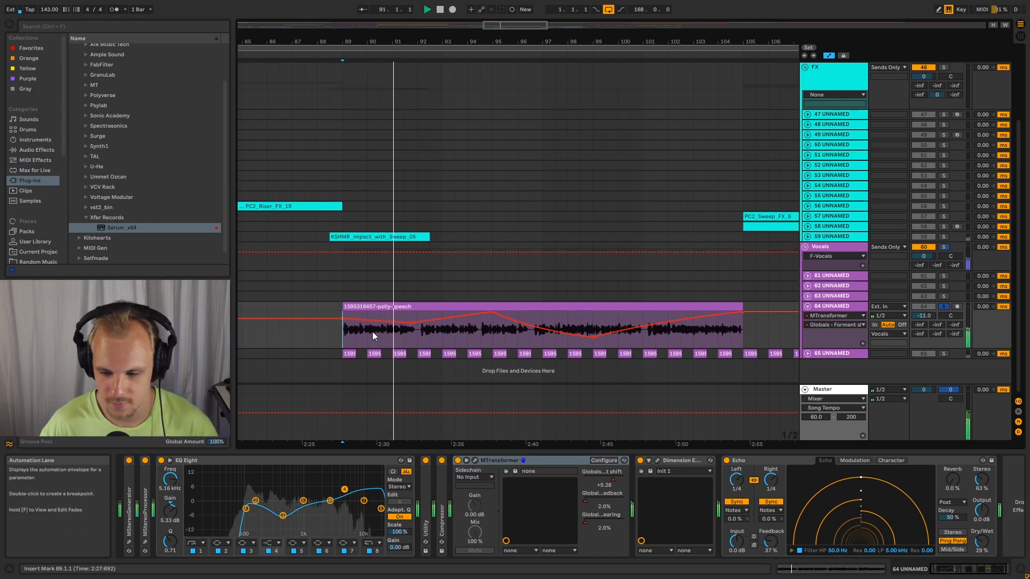
key("space")
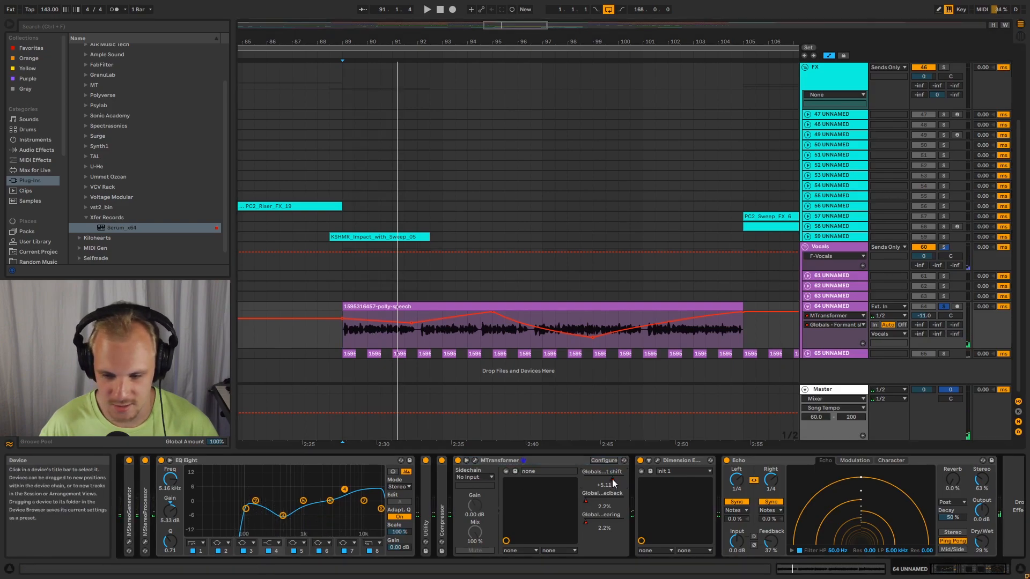
- Play the polly-speech clip on soloed track 64 briefly from bar 98
left_click(557, 320)
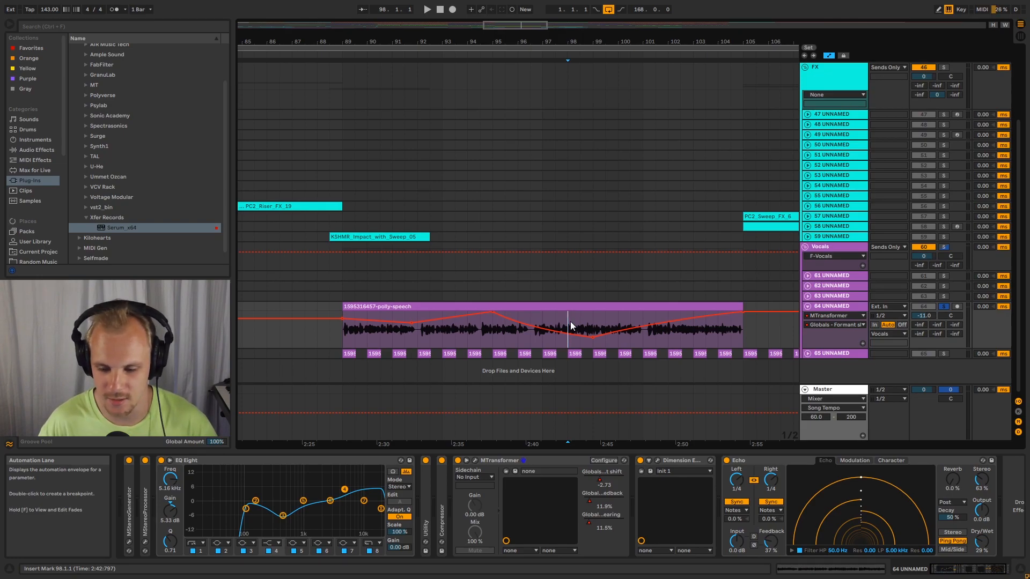
key("space")
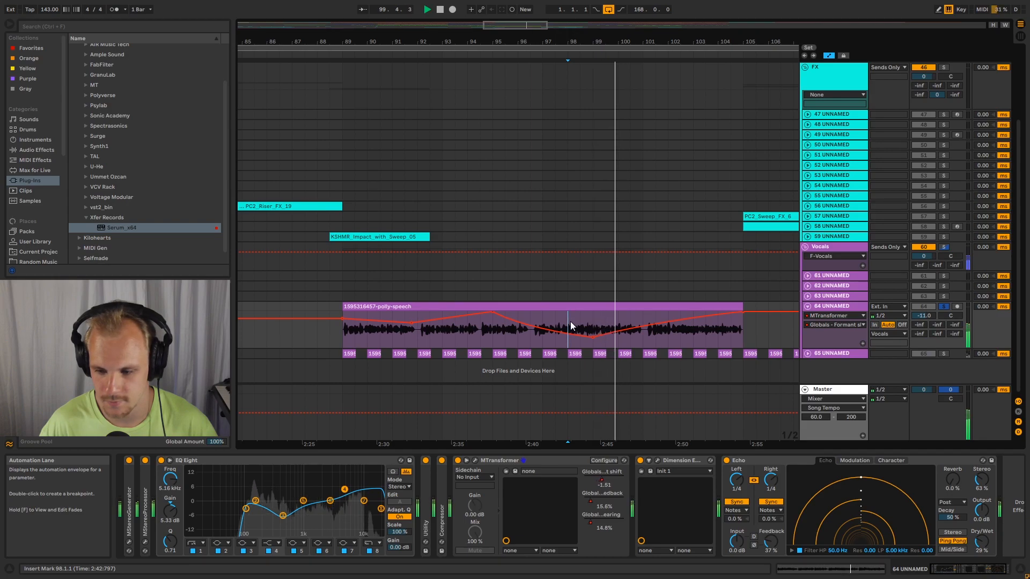
key("space")
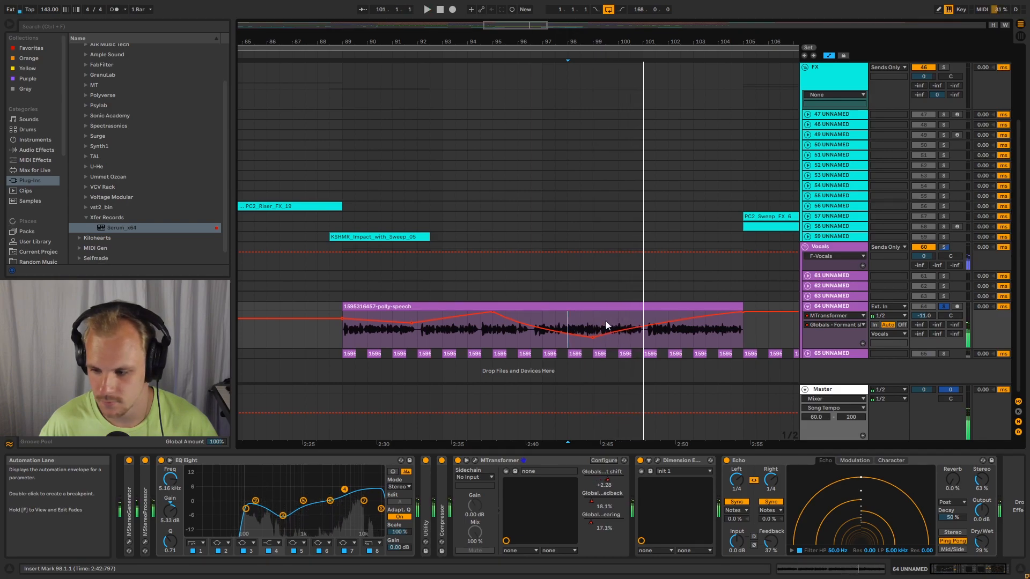
- Unsolo and fold track 64, and unfold track 65 with its device chain displayed
left_click(943, 306)
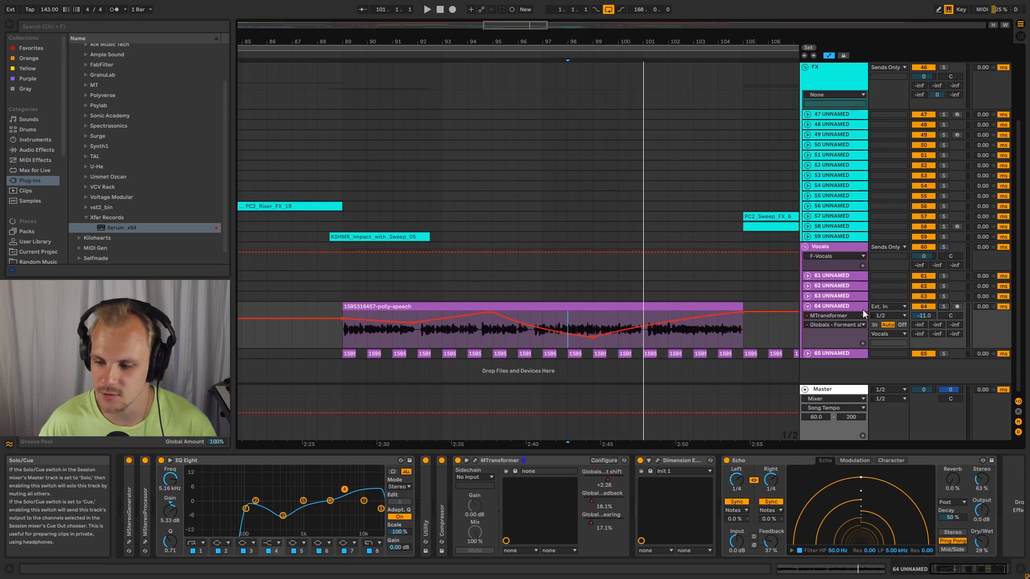
left_click(808, 307)
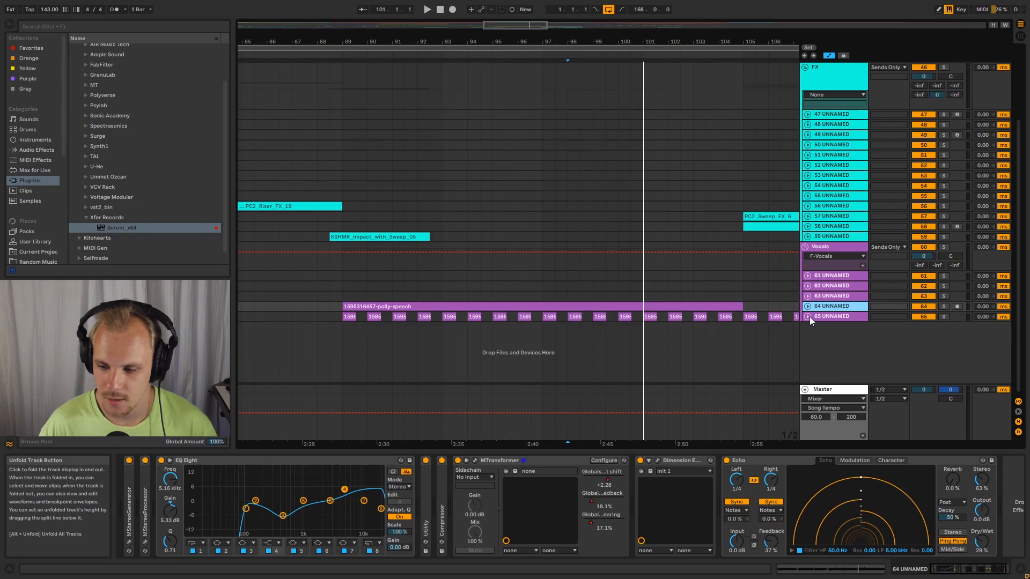
left_click(809, 316)
left_click(829, 317)
left_click_drag(543, 41, 394, 27)
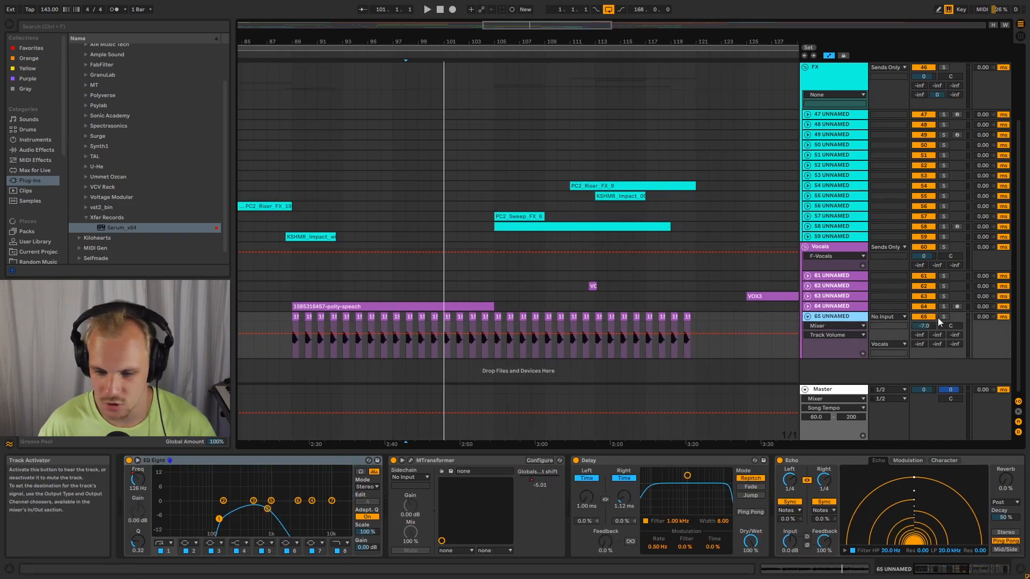
- Solo track 65 and play its repeated speech clips briefly from bar 101
left_click(445, 317)
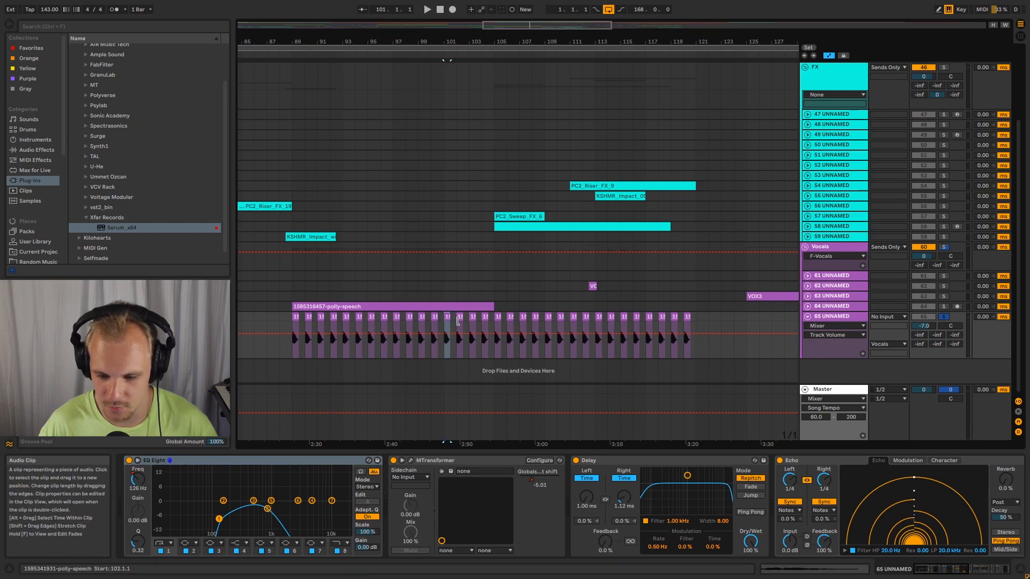
key("space")
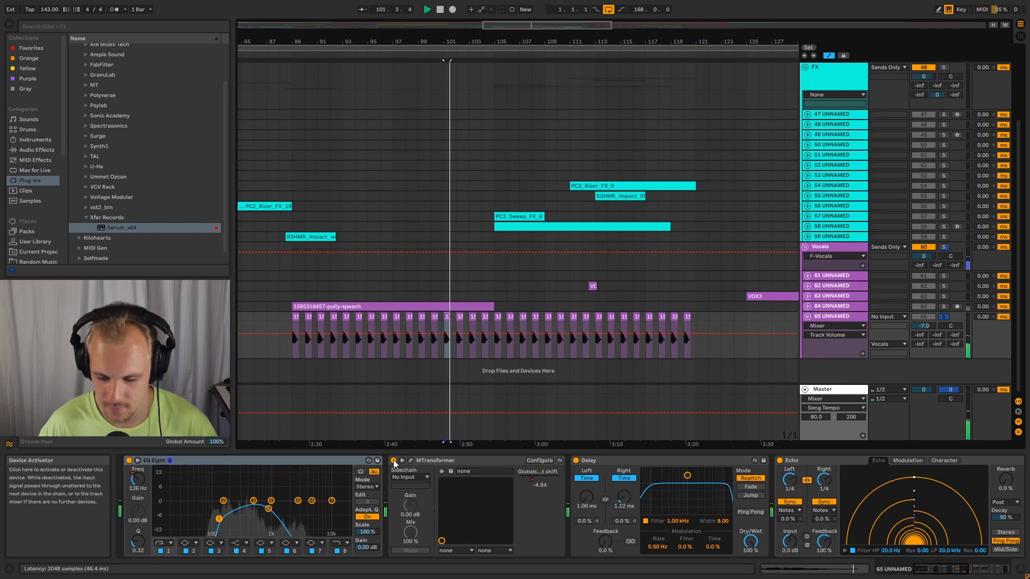
key("space")
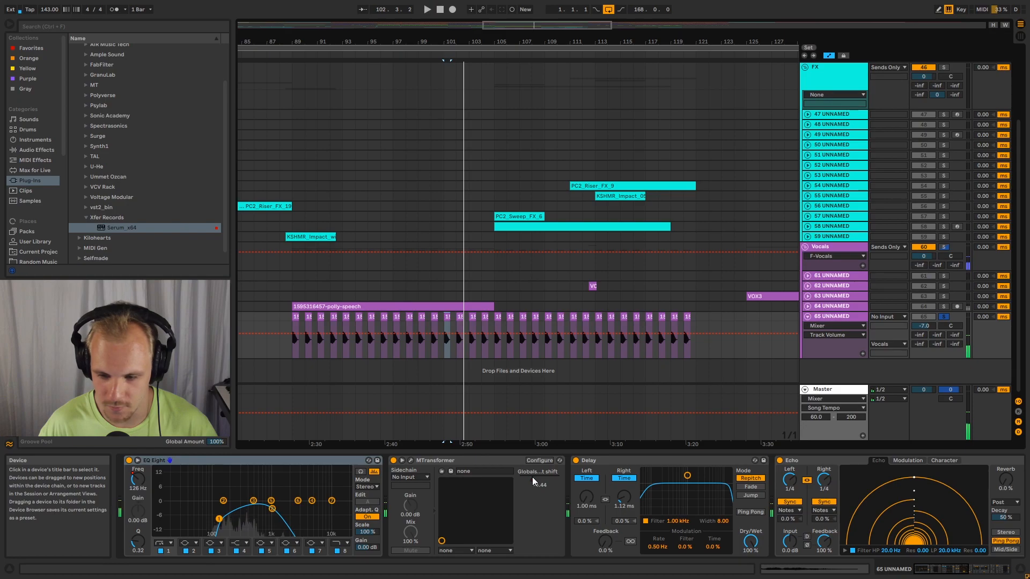
- Display MTransformer's formant shift automation on track 65 and play the speech clips from bars 112 and 119
left_click(532, 478)
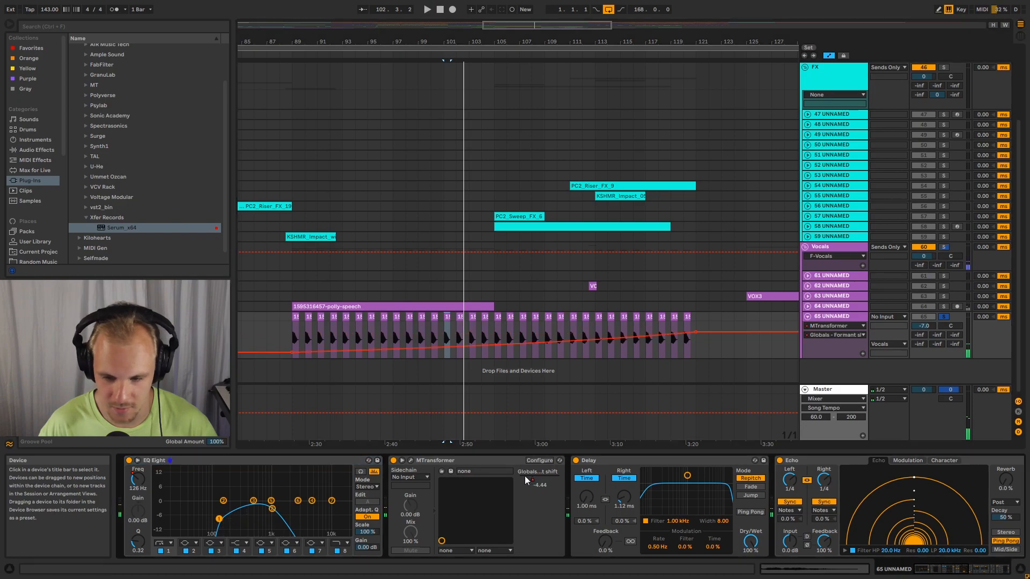
left_click(584, 319)
key("space")
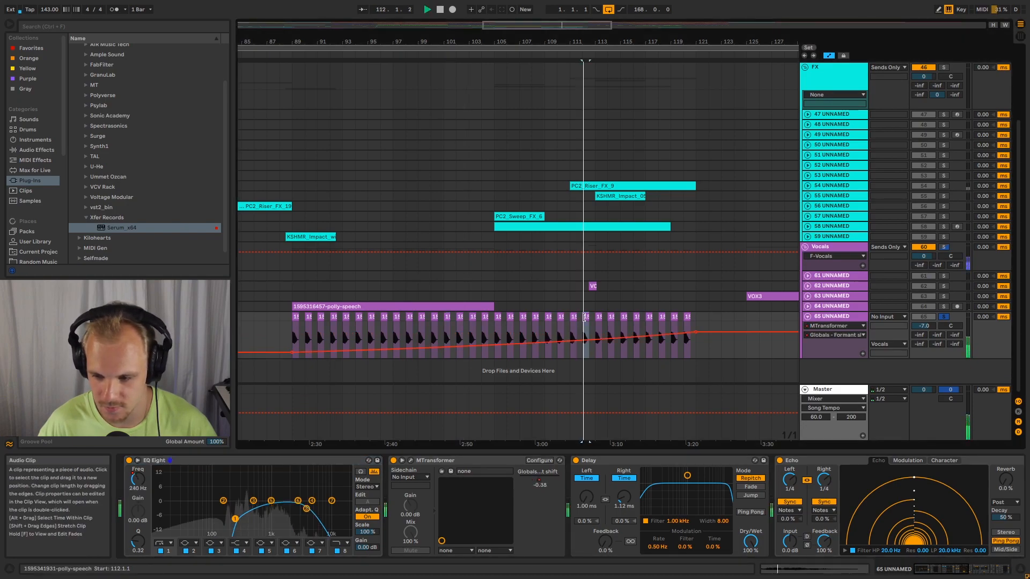
key("space")
left_click(673, 317)
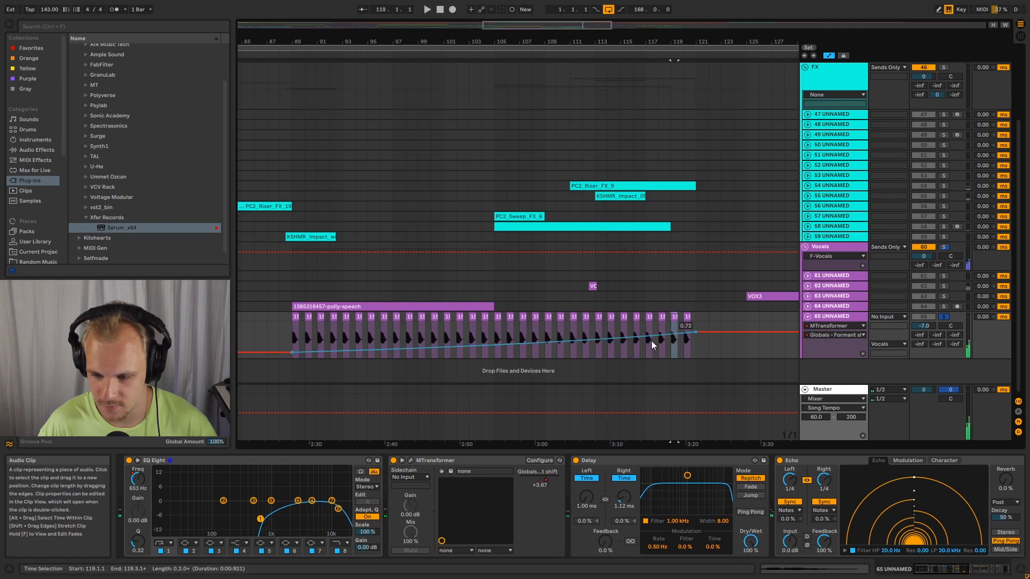
key("space")
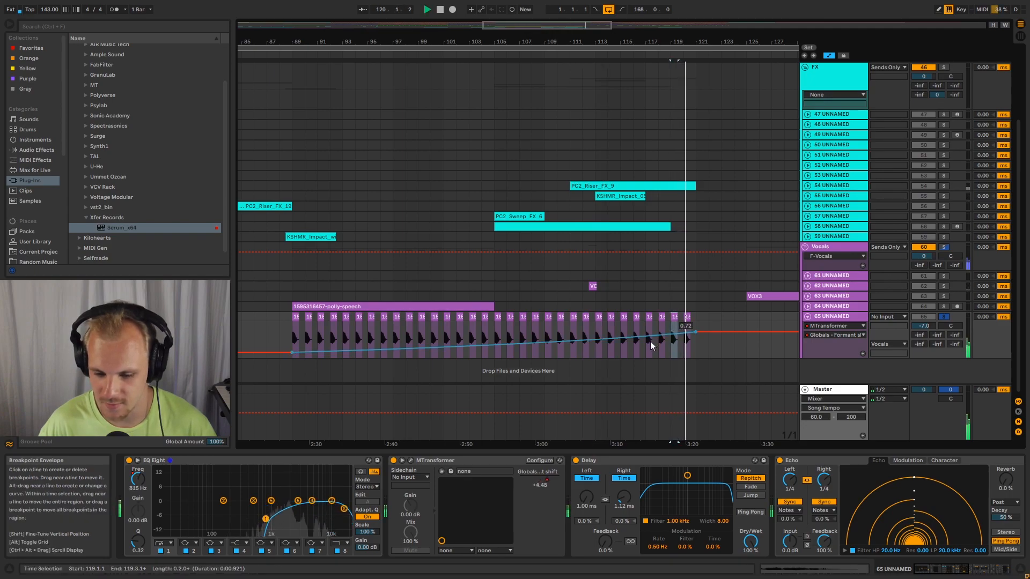
key("space")
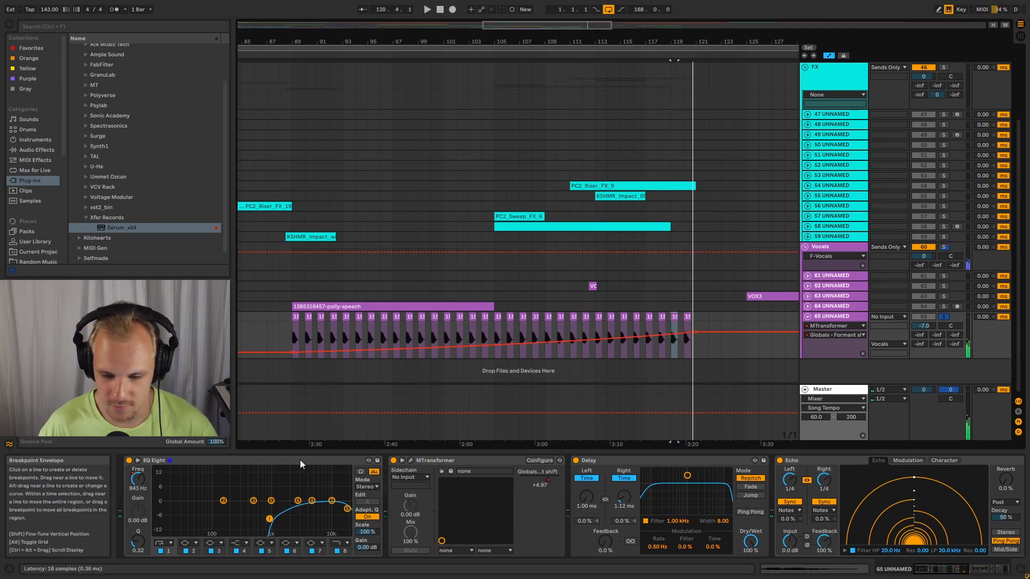
- Collapse the Delay device on track 65 and display the automation of Echo's Feedback and Dry/Wet
left_click(708, 462)
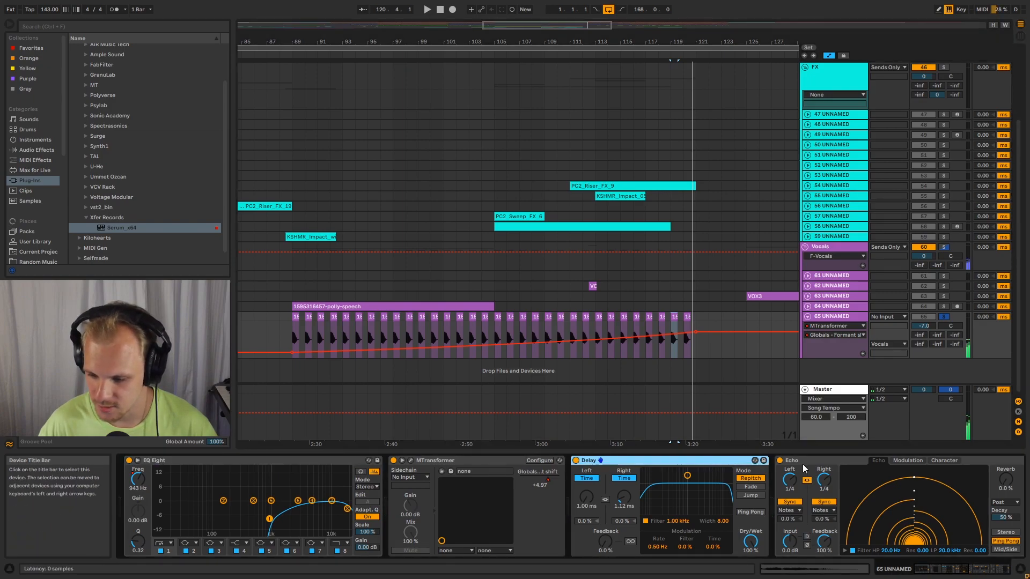
scroll(828, 465, "down", 1)
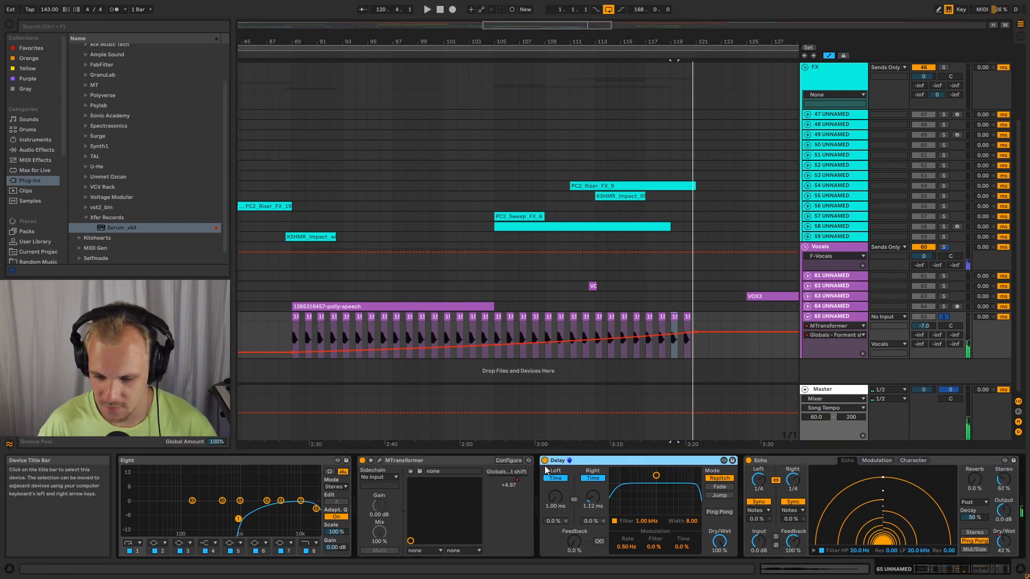
double_click(579, 464)
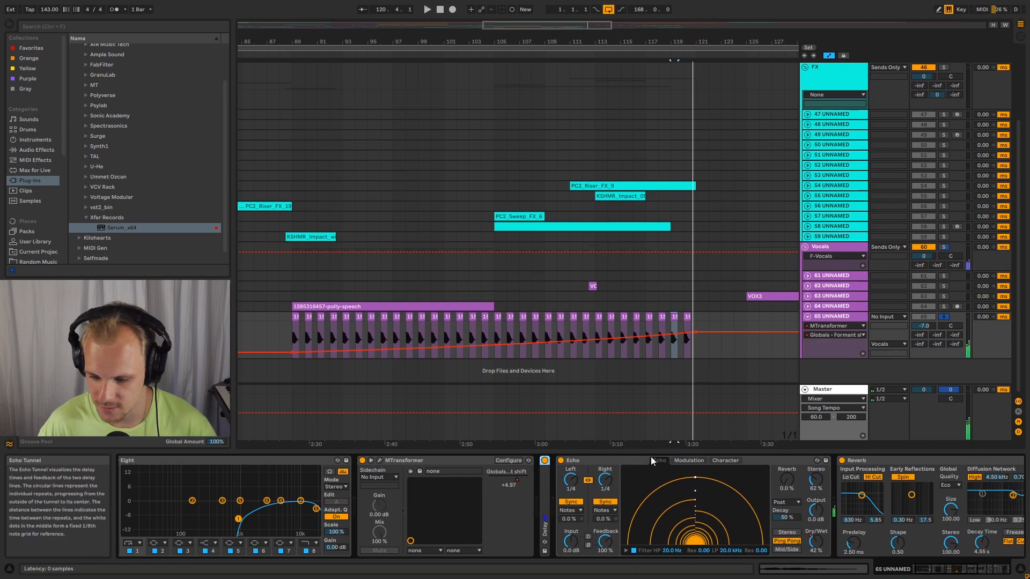
left_click(597, 463)
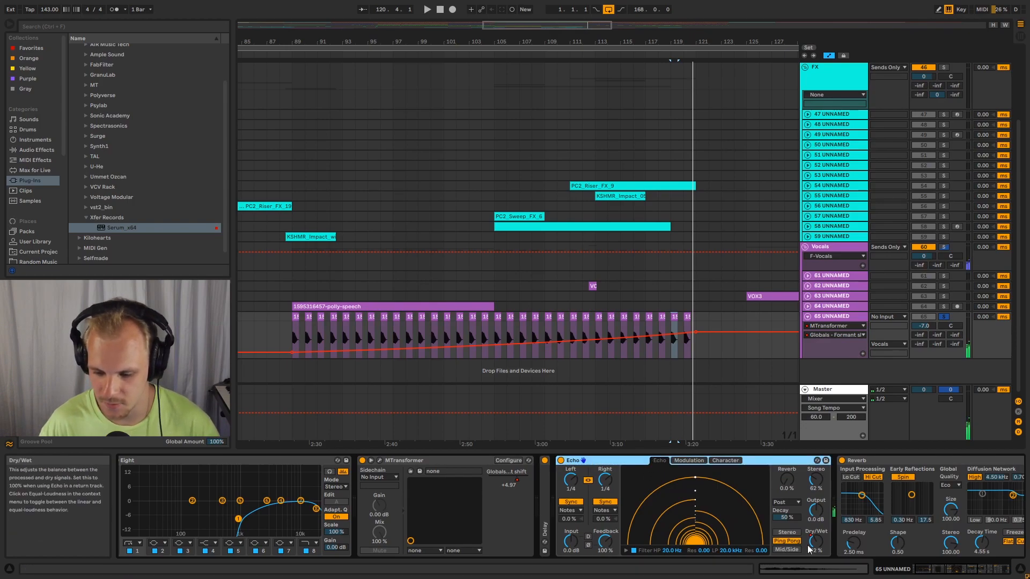
left_click(605, 547)
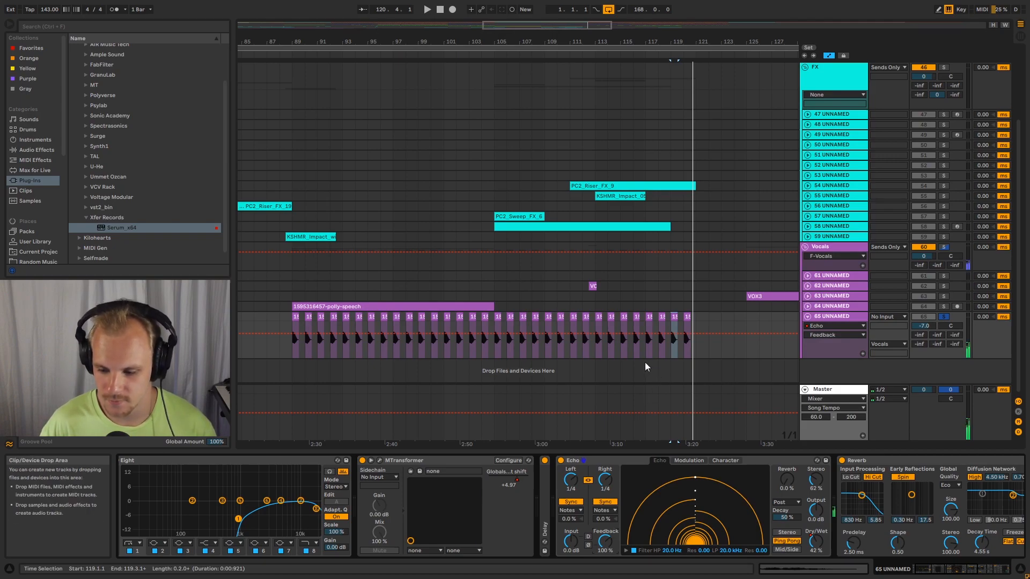
left_click(816, 542)
- Unsolo track 65 and play the full mix from bar 117 through the Echo tail, folding the track during playback
left_click_drag(695, 43, 616, 35)
left_click(746, 337)
scroll(613, 281, "up", 2)
scroll(614, 284, "down", 1)
scroll(613, 281, "down", 2)
left_click(590, 305)
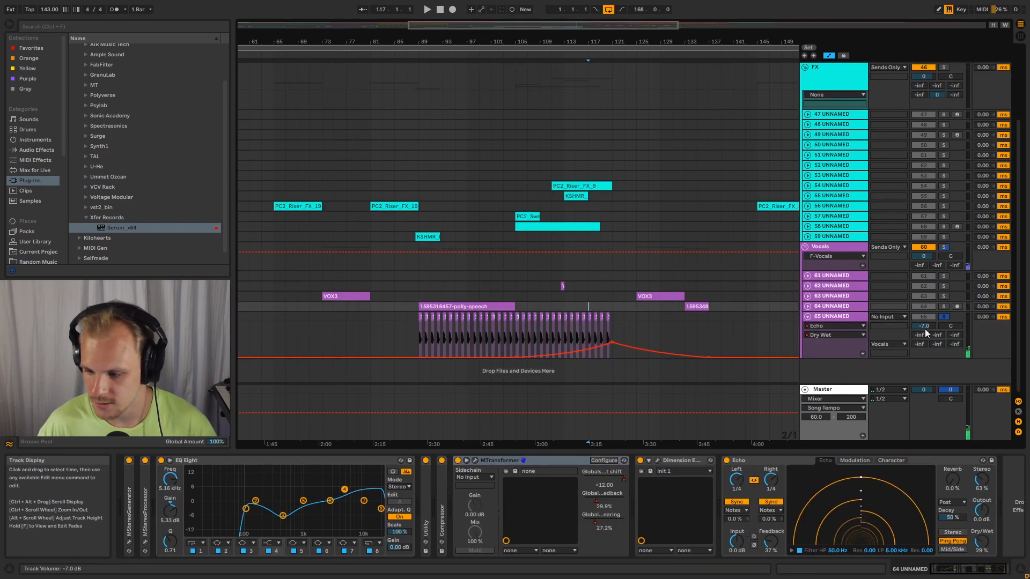
left_click(942, 317)
key("space")
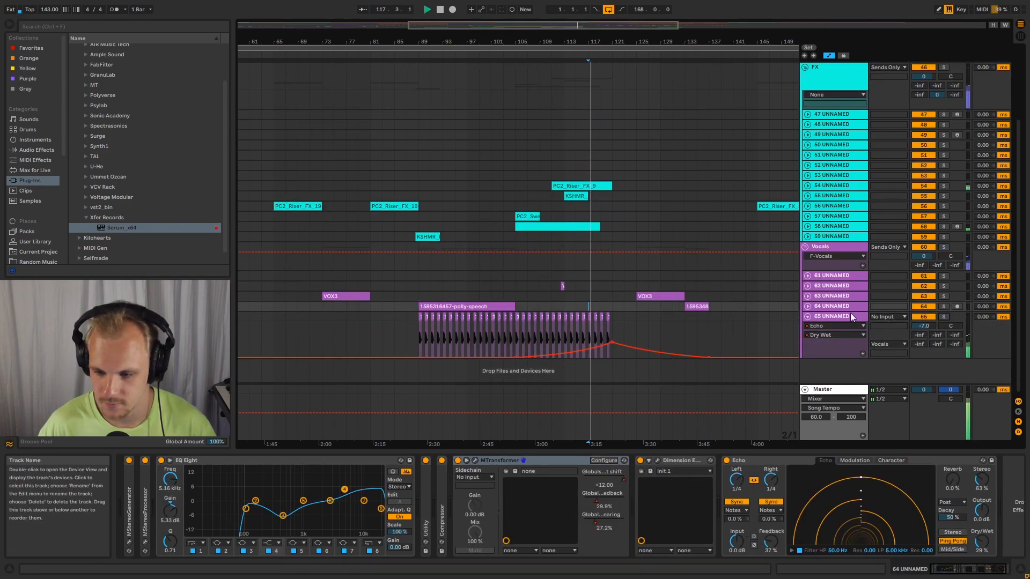
left_click_drag(608, 42, 538, 85)
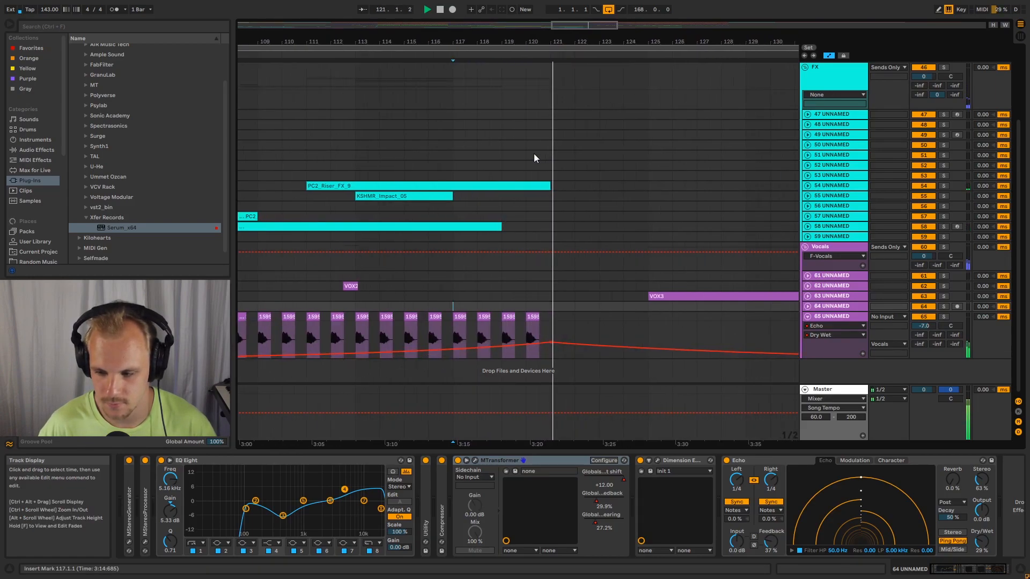
left_click(836, 318)
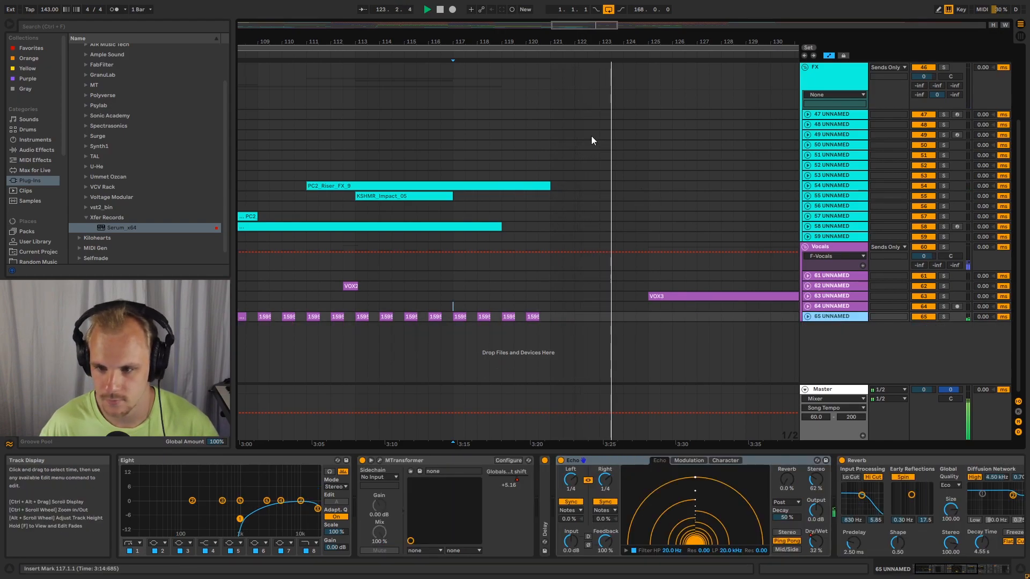
left_click_drag(541, 44, 541, 44)
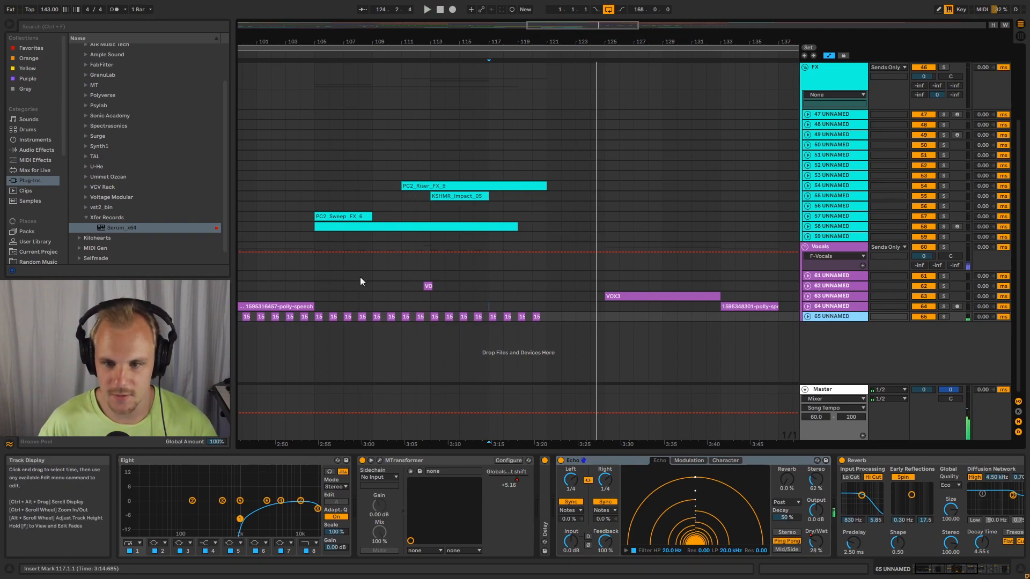
- Select the VOX3 clip at bar 33, and unfold and solo track 63
left_click_drag(390, 43, 569, 29)
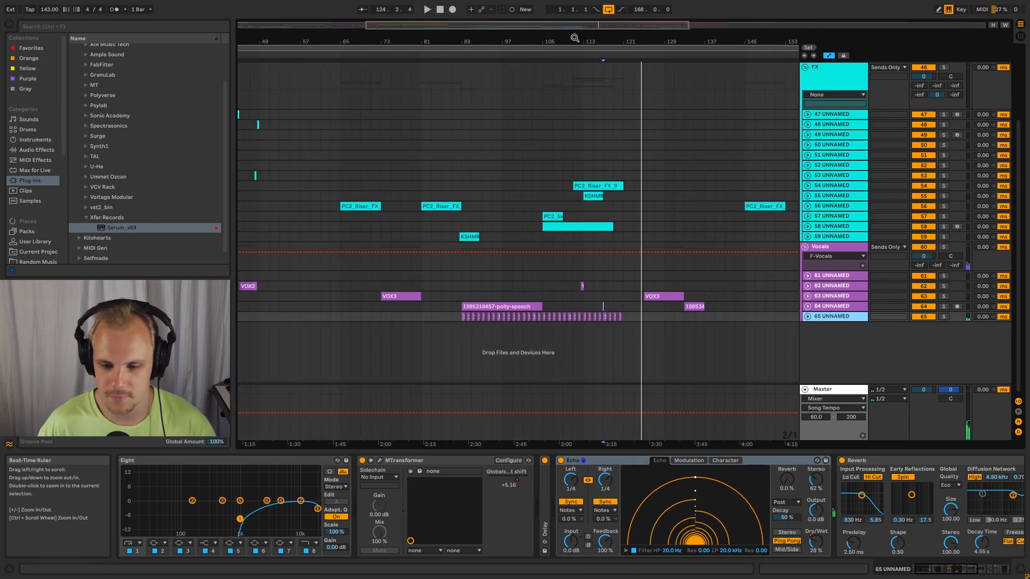
left_click_drag(397, 43, 554, 42)
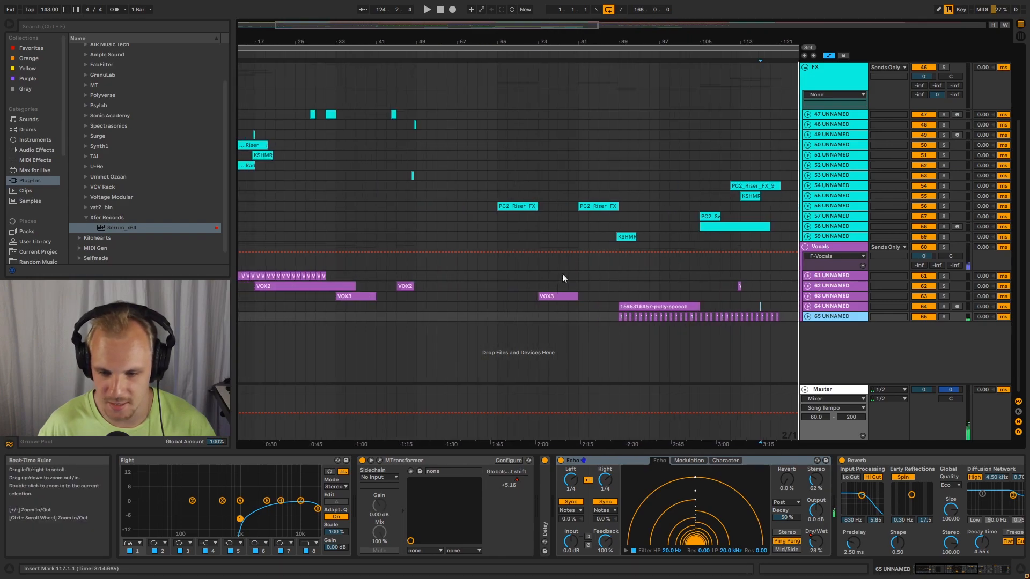
left_click(359, 296)
left_click(807, 296)
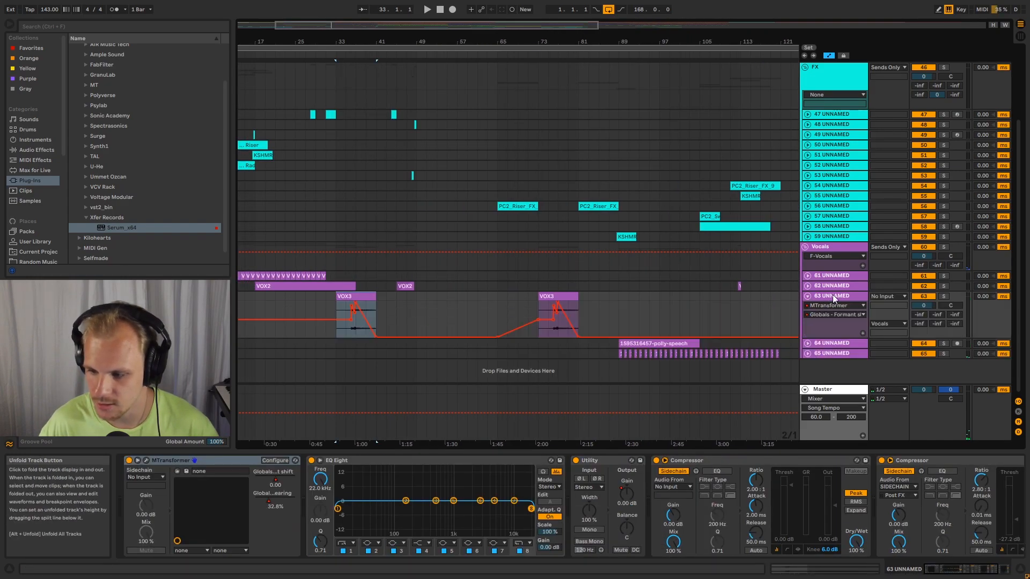
left_click(944, 296)
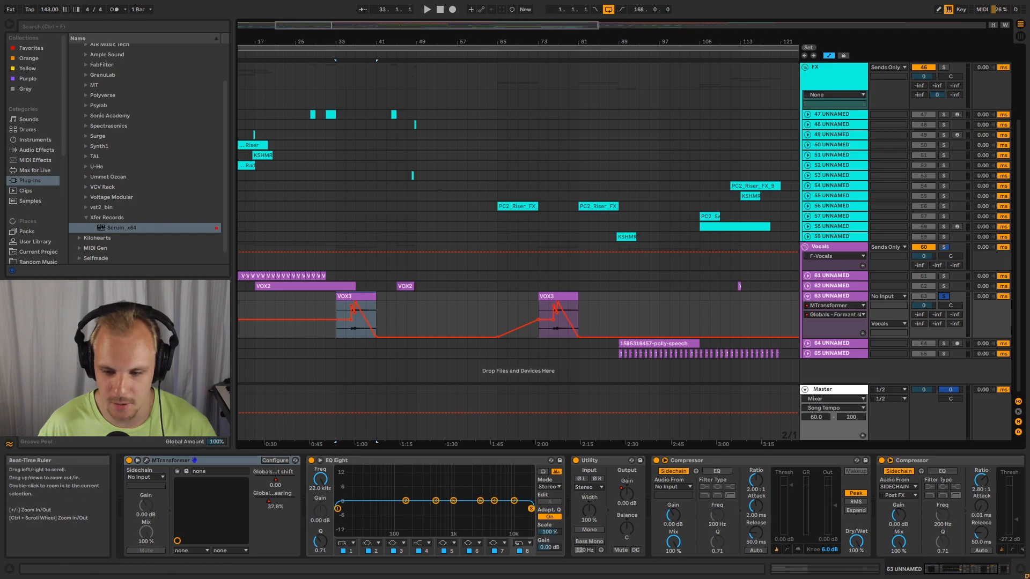
- Play the VOX3 clip on track 63 from bar 36 with its formant shift automation in view
left_click_drag(337, 38, 340, 38)
left_click(423, 333)
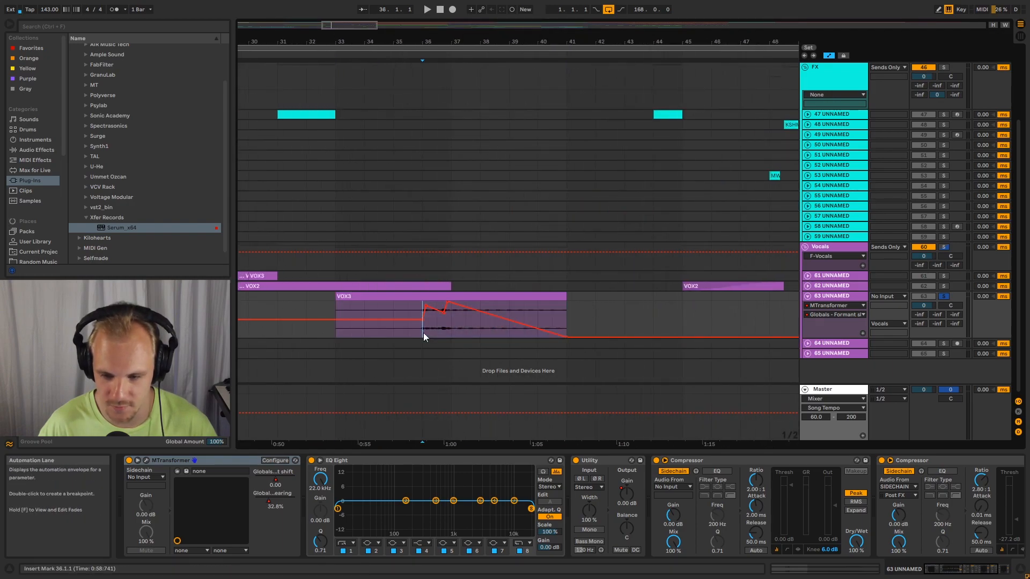
key("space")
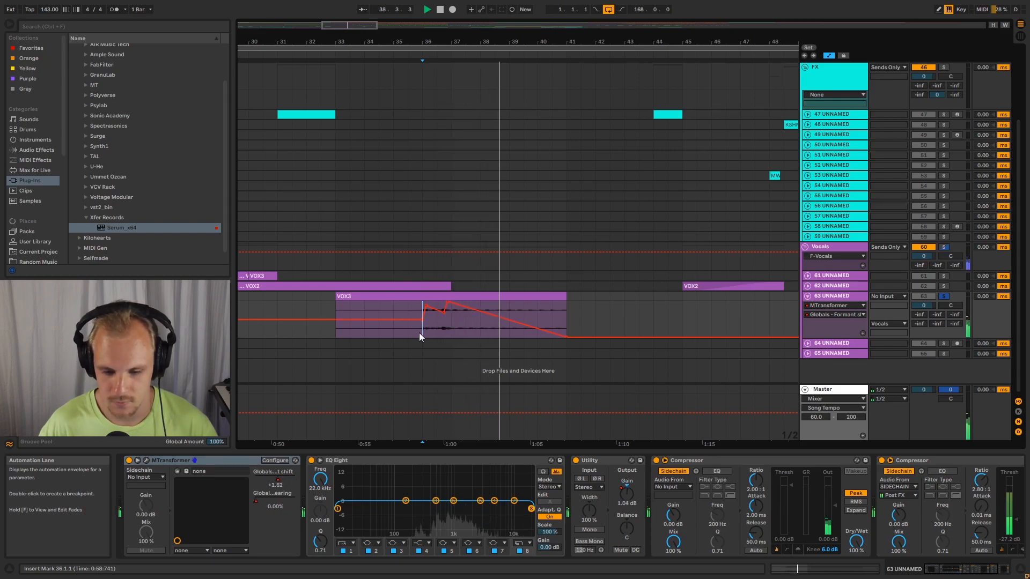
- Display MTransformer's Smearing automation on track 63, override Smearing manually and re-enable its automation
left_click(258, 501)
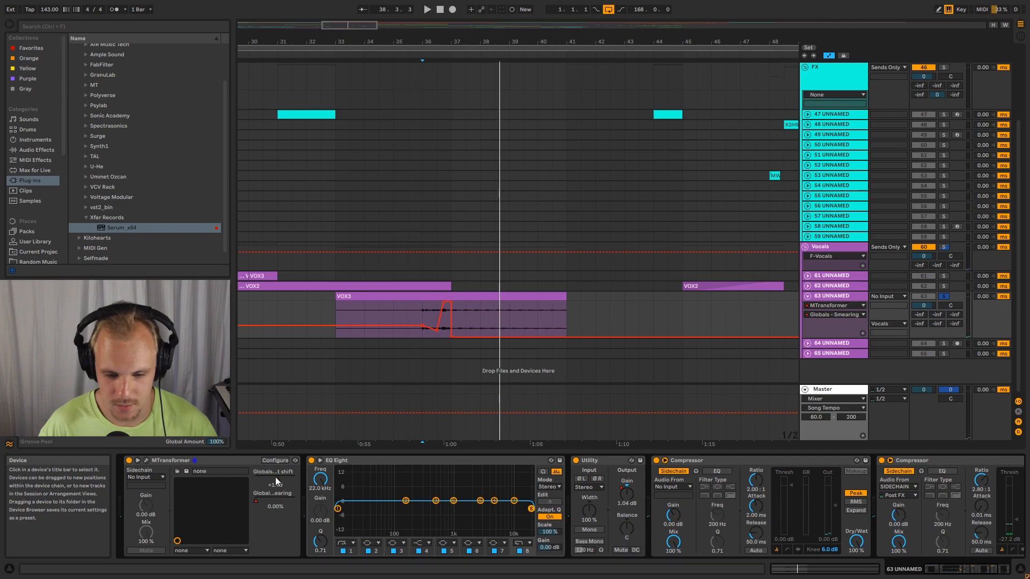
left_click(213, 462)
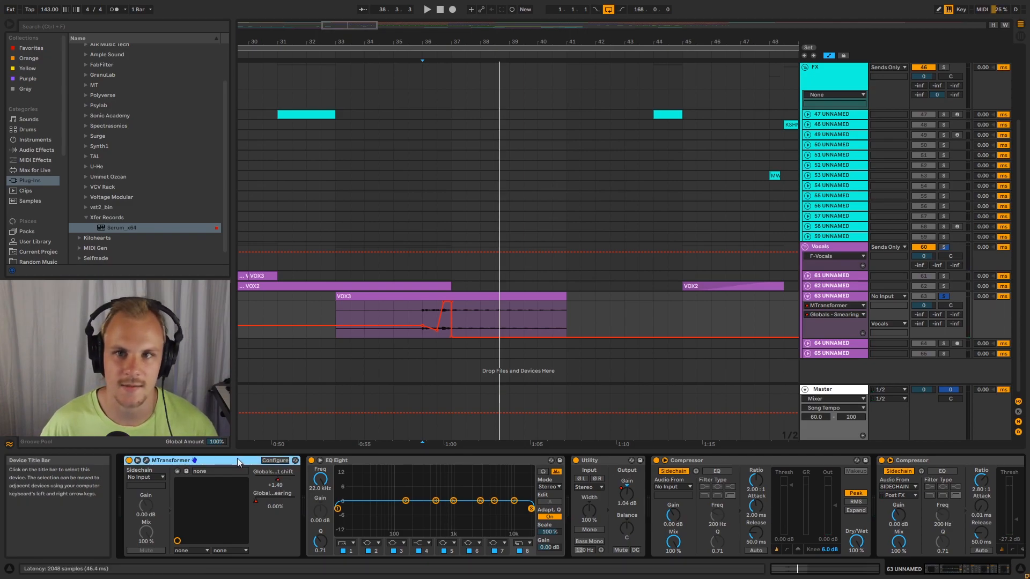
left_click_drag(256, 501, 259, 500)
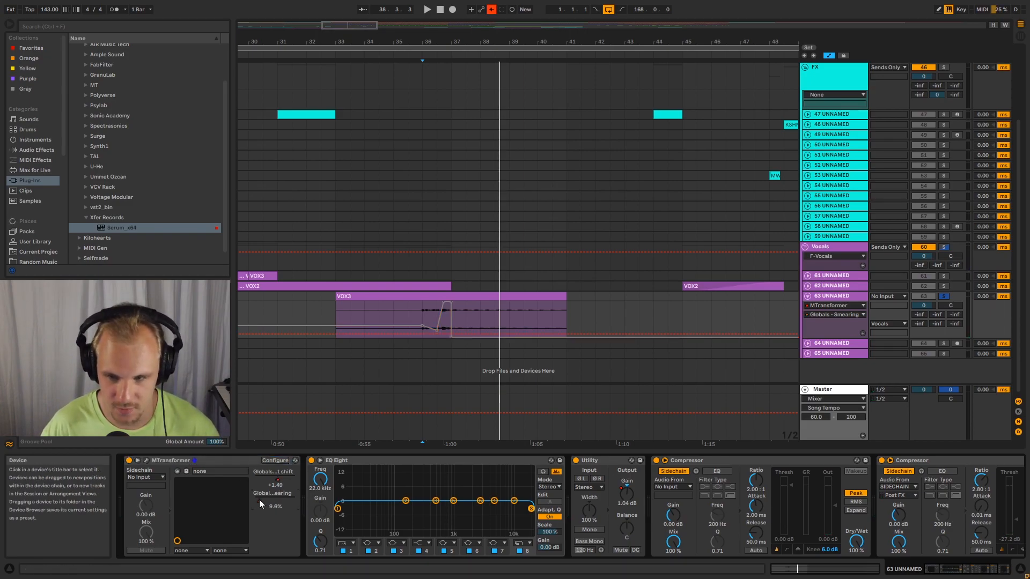
left_click(489, 13)
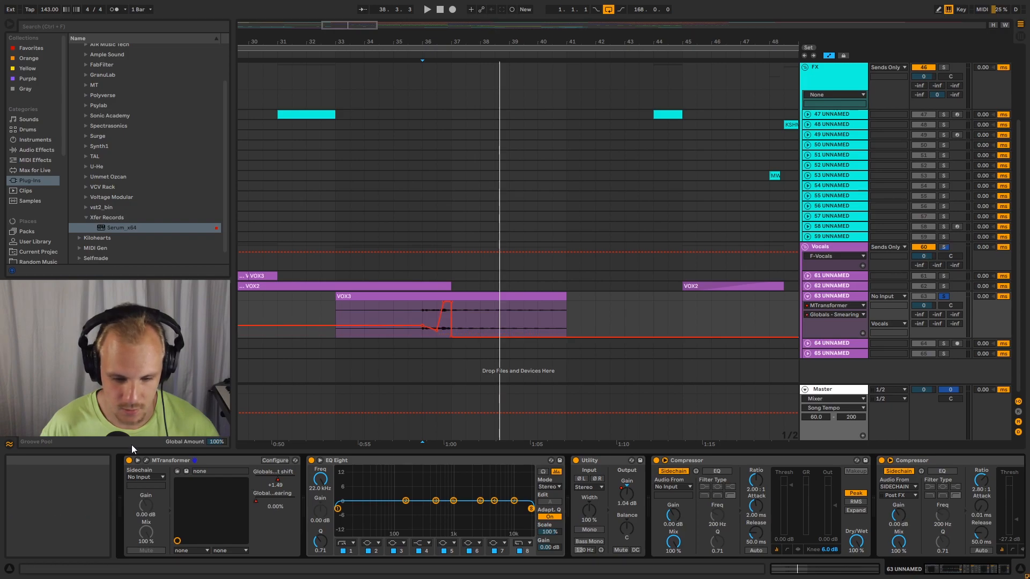
- Examine the Smearing control in track 63's MTransformer window, close it and replay the VOX3 clip from bar 36
left_click(147, 461)
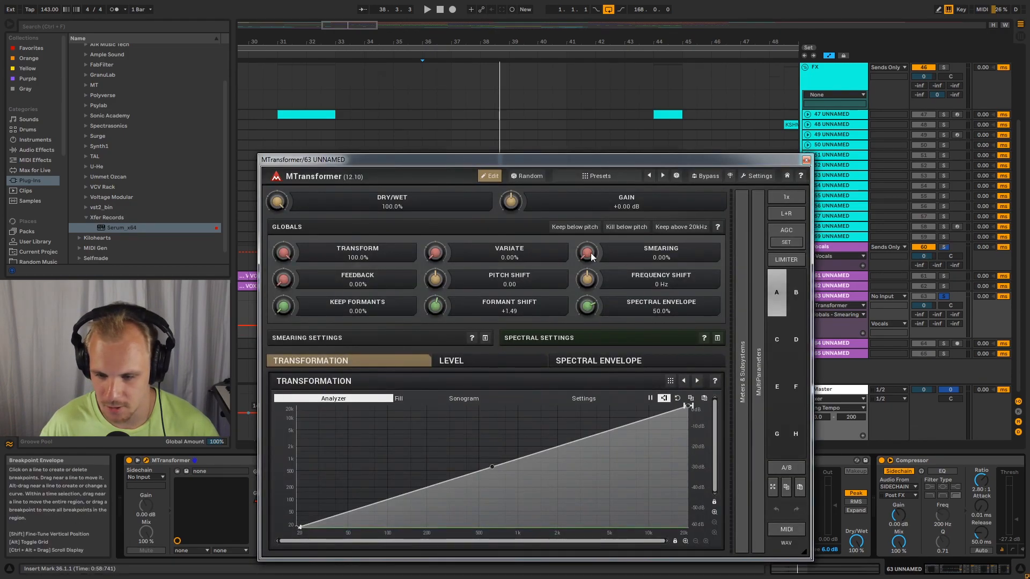
left_click(806, 160)
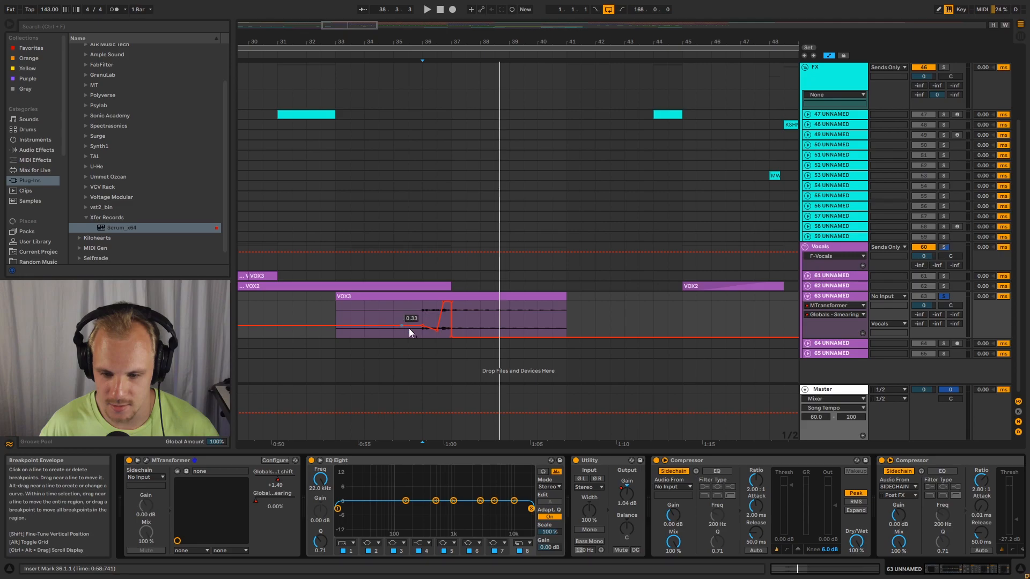
left_click(423, 309)
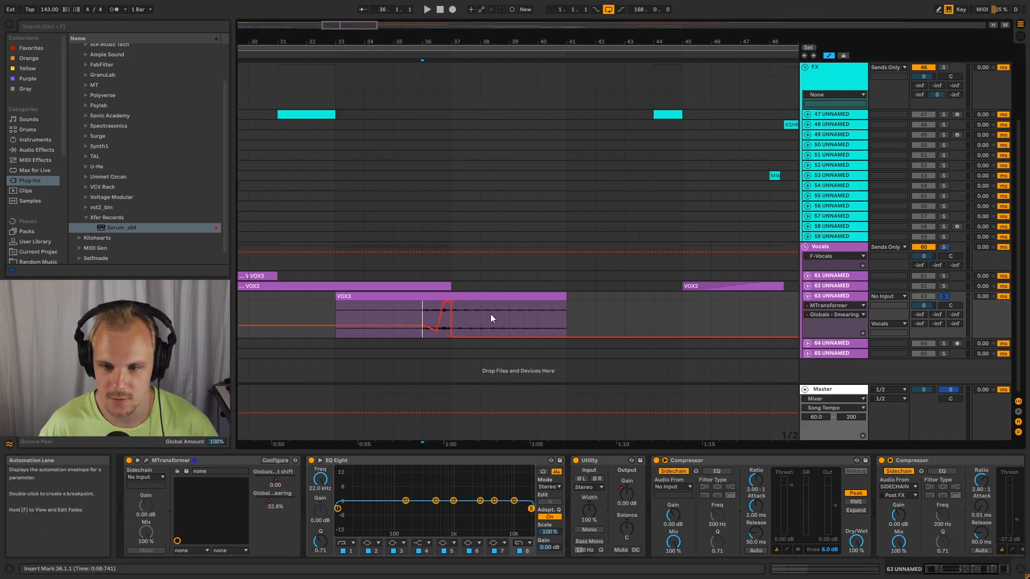
left_click_drag(431, 31, 434, 110)
key("space")
left_click_drag(498, 45, 457, 1)
key("space")
- Fold track 63 and bring the whole arrangement into view
left_click(807, 297)
left_click(833, 299)
left_click_drag(472, 43, 472, 8)
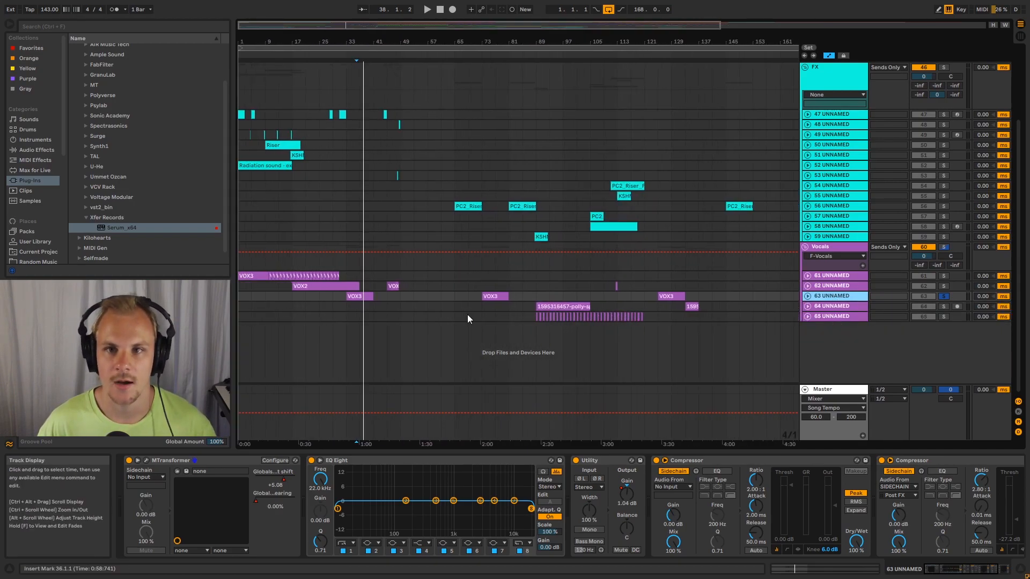